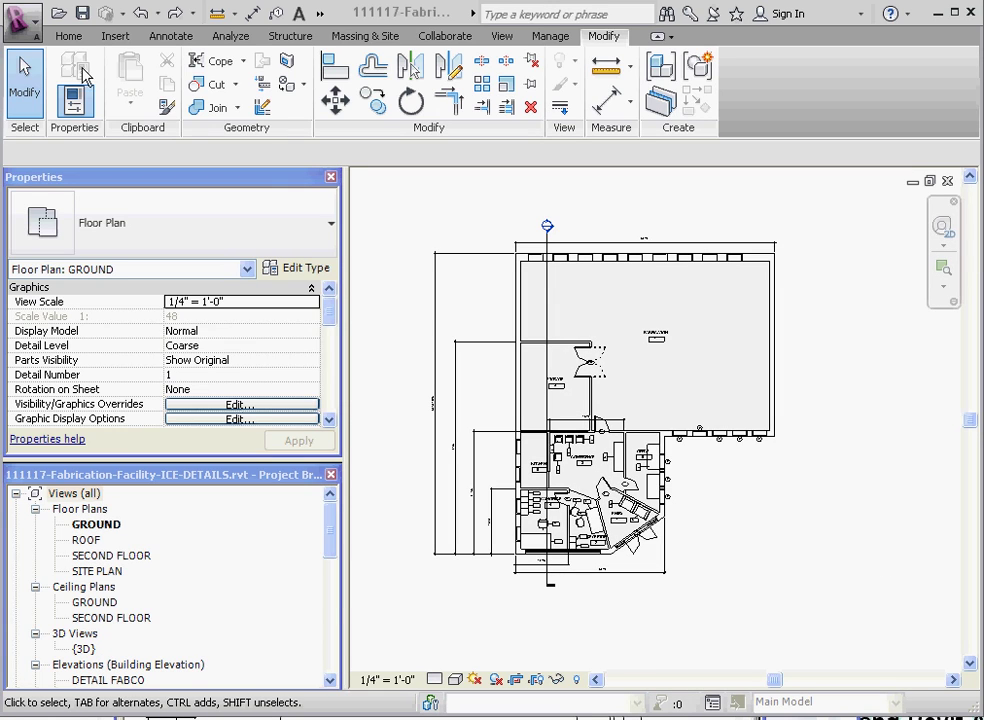
Step: Switch the ribbon to the Annotate tools with the GROUND floor plan shown
left_click(169, 37)
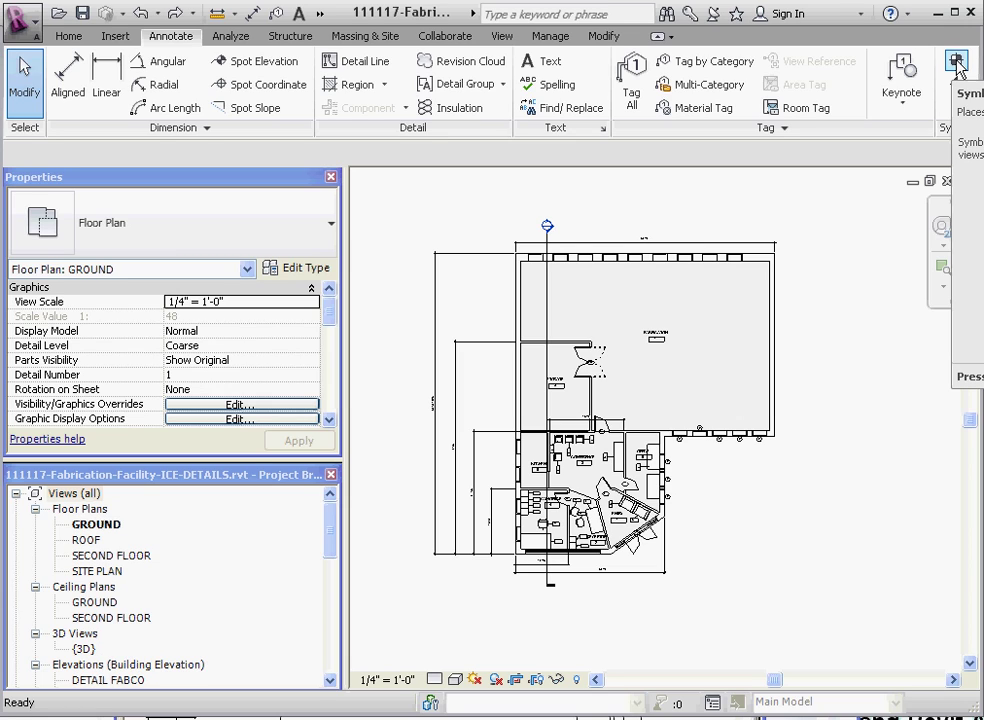
Step: Load Graphic Scale1-4.rfa from the Annotations folder as a new annotation symbol
left_click(956, 64)
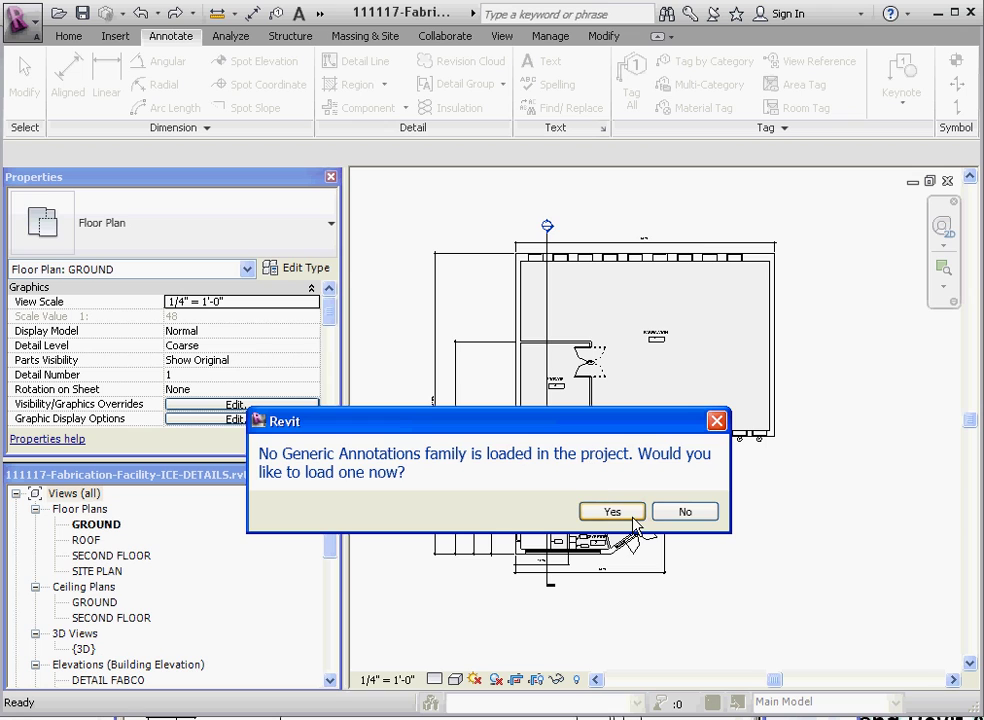
left_click(625, 510)
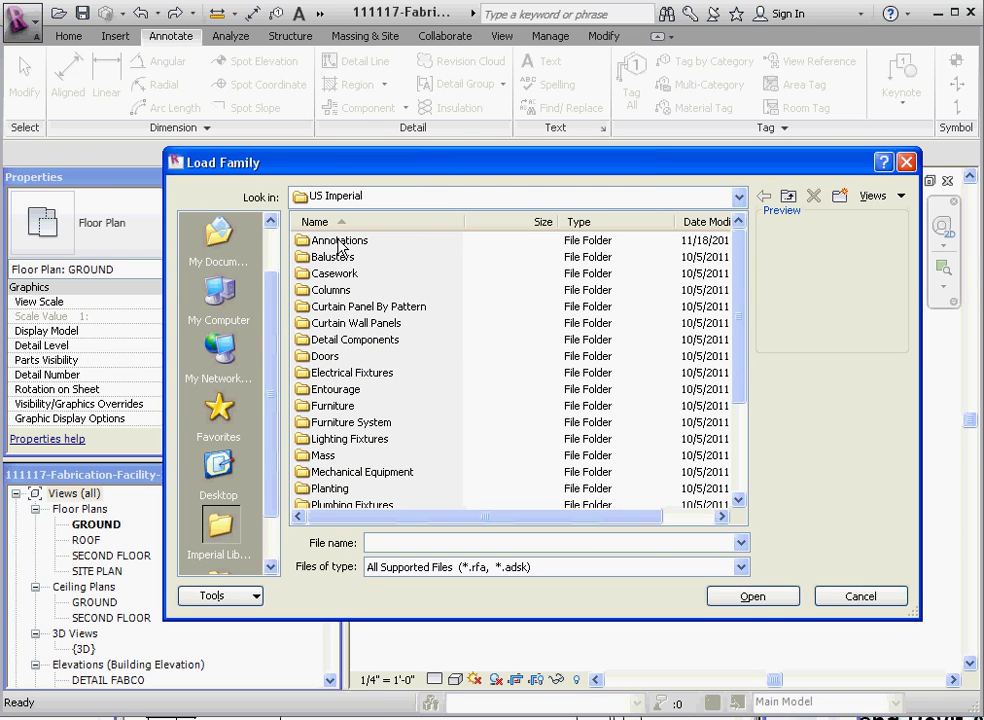
double_click(339, 242)
left_click_drag(741, 270, 739, 304)
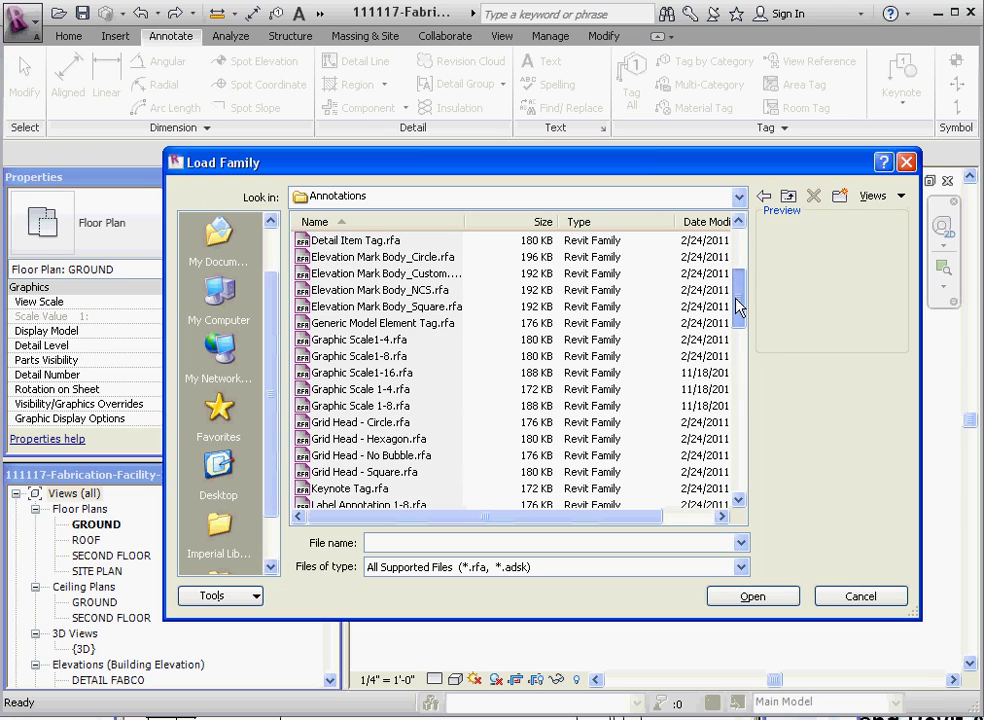
double_click(364, 340)
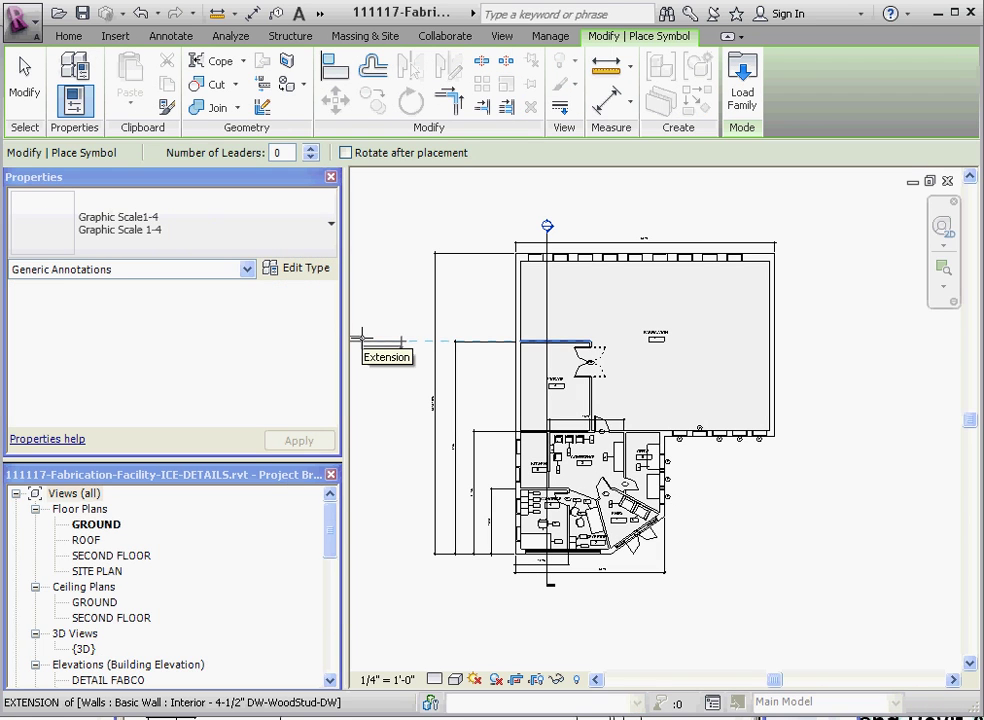
Step: Place one 0'–16' Graphic Scale1-4 symbol to the lower right of the building
scroll(731, 503, "up", 2)
scroll(710, 555, "up", 1)
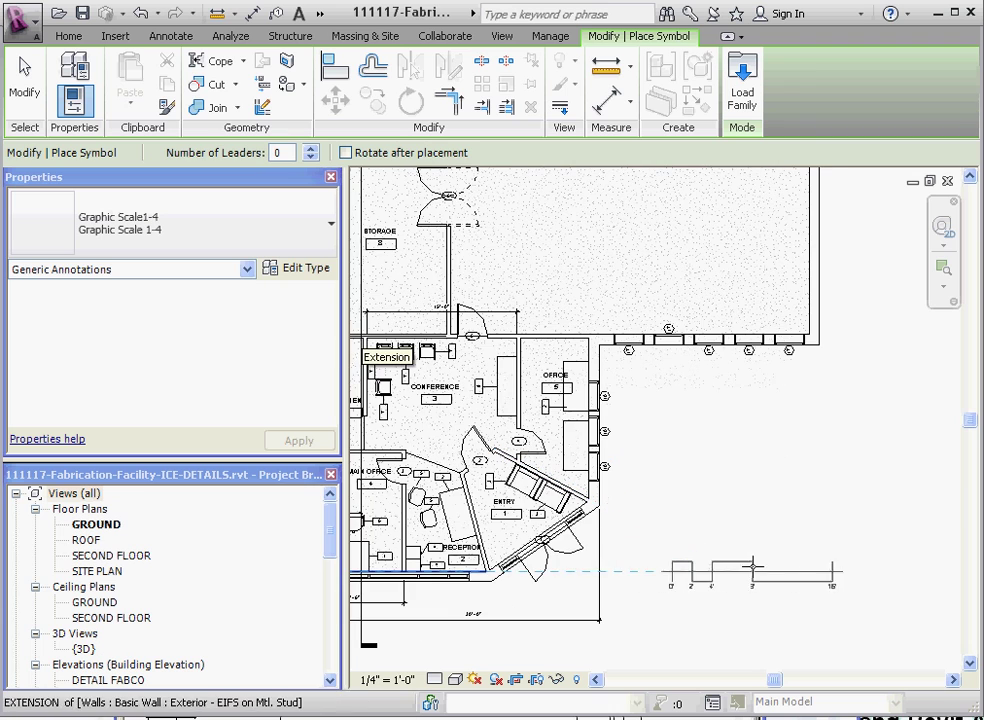
left_click(772, 572)
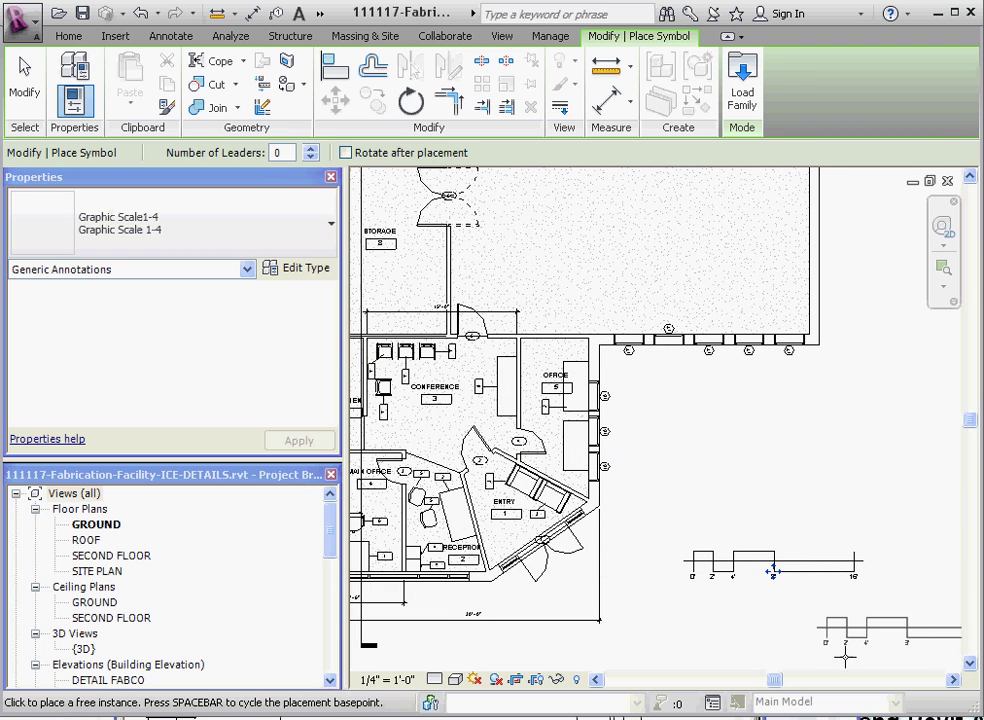
key("Escape")
key("Escape")
scroll(780, 606, "up", 4)
scroll(598, 527, "down", 2)
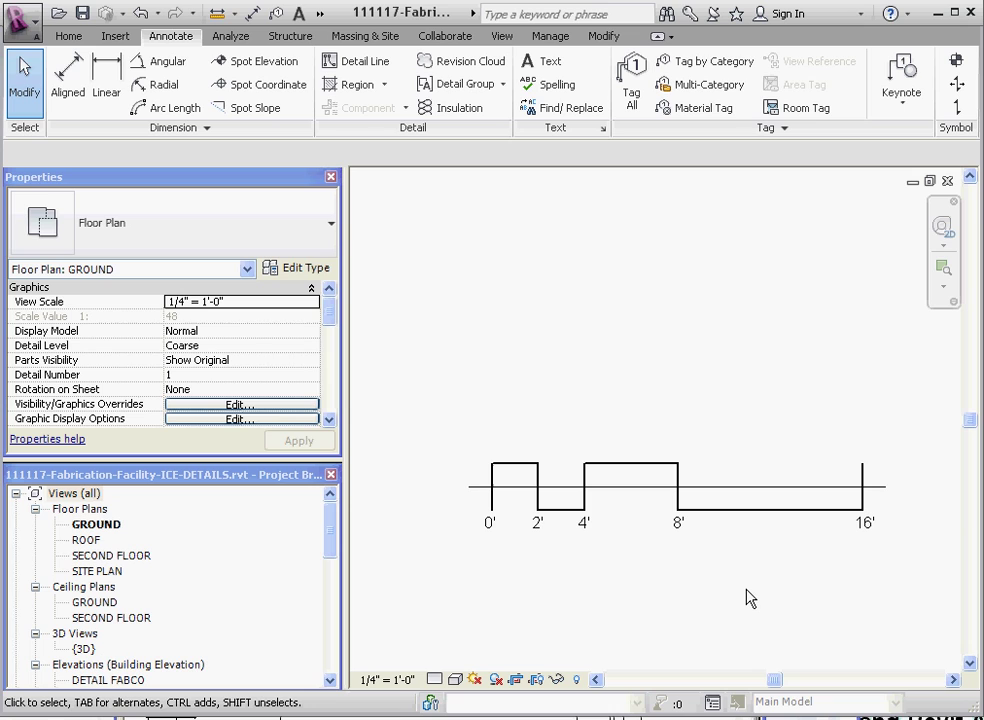
Step: Open the placed Graphic Scale1-4 family in the family editor
right_click(706, 516)
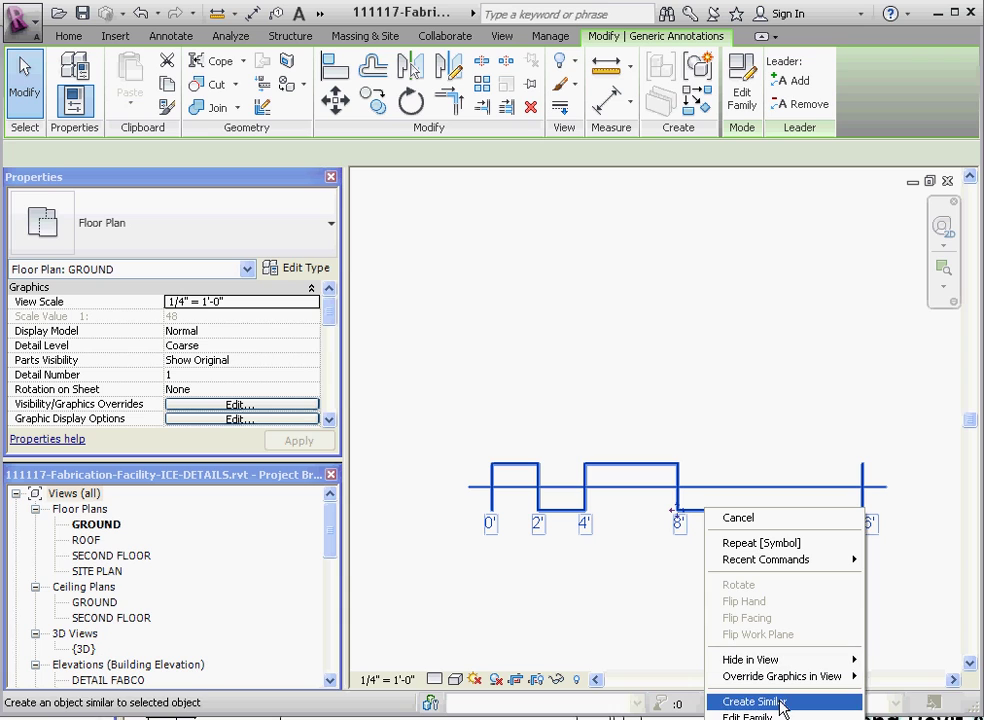
left_click(748, 716)
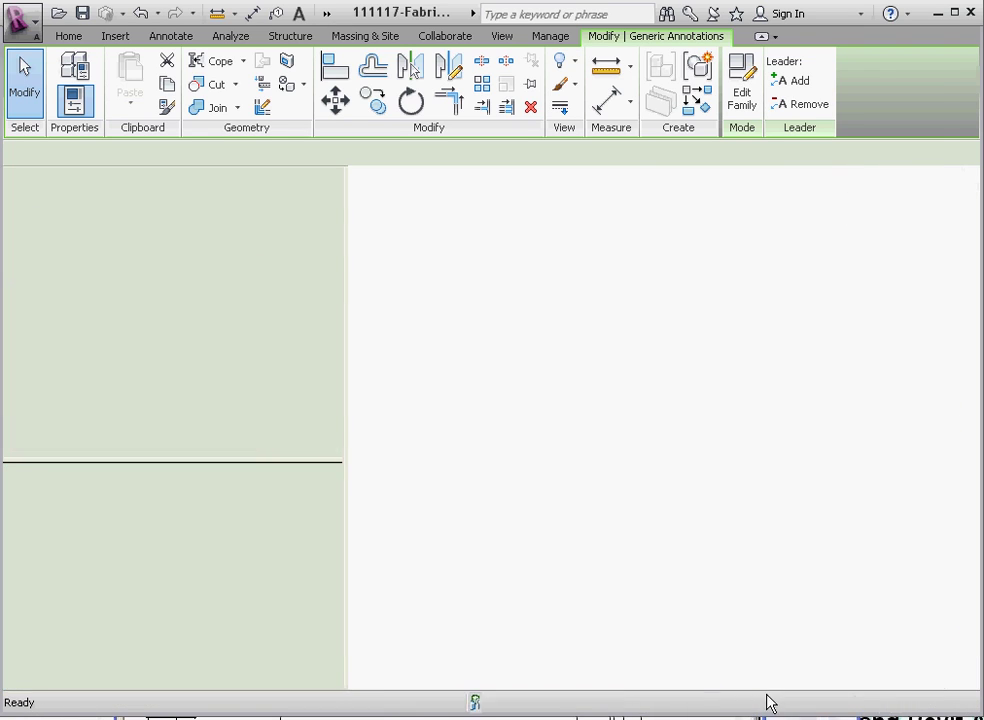
scroll(764, 529, "down", 1)
scroll(665, 500, "up", 1)
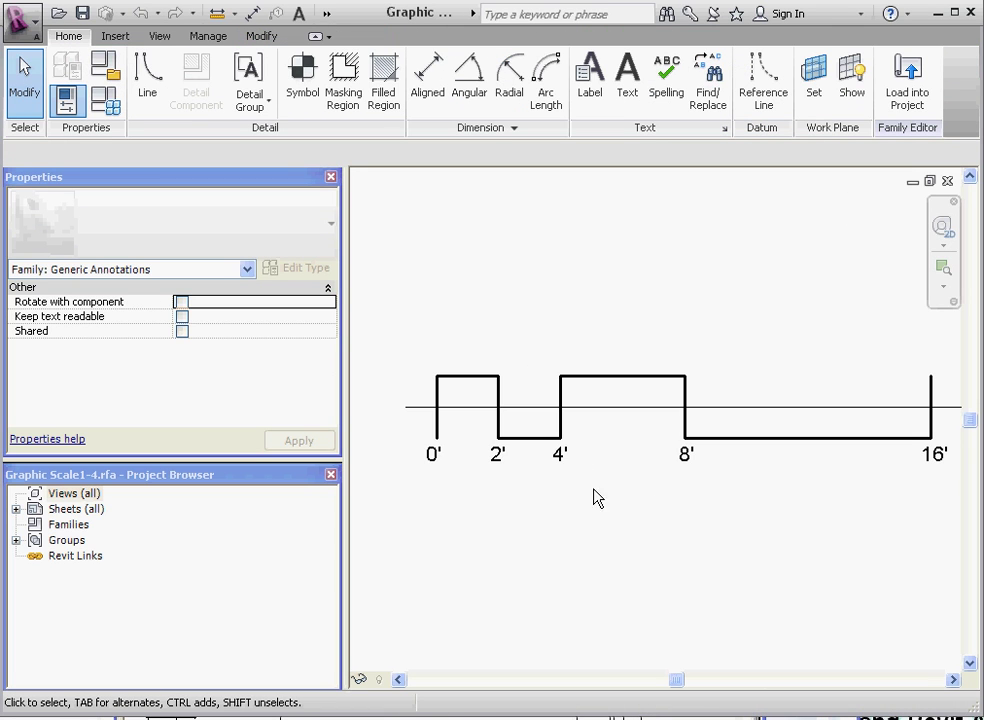
scroll(593, 472, "down", 1)
Step: Copy the 0'–16' distance labels into a second row above the scale bar
left_click_drag(932, 535, 434, 459)
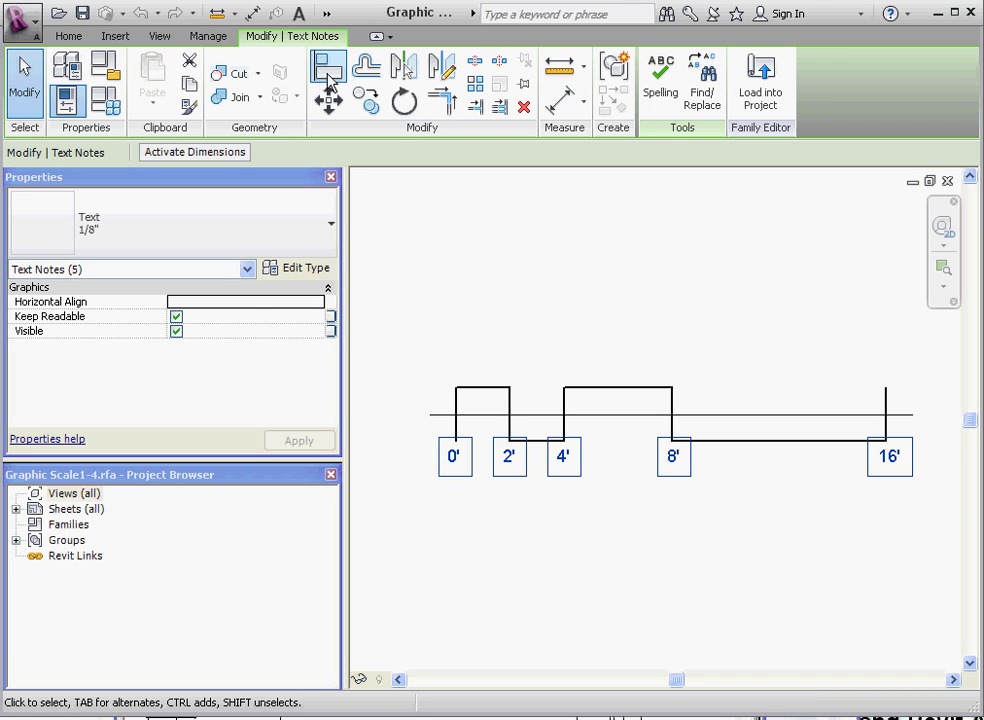
left_click(366, 100)
left_click(387, 608)
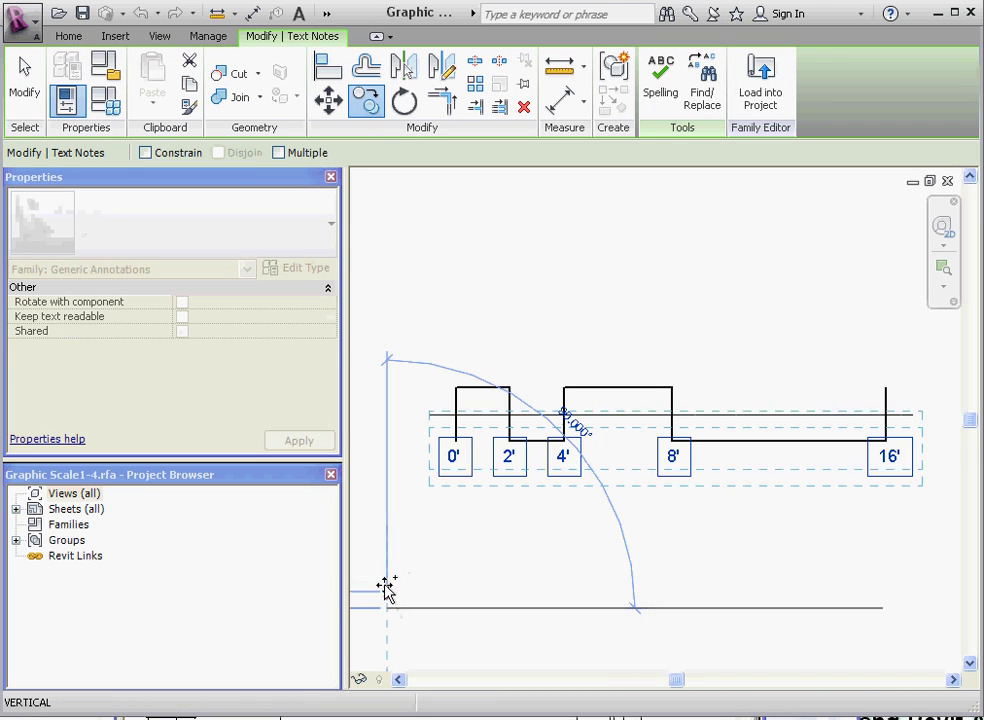
left_click(382, 527)
left_click(519, 630)
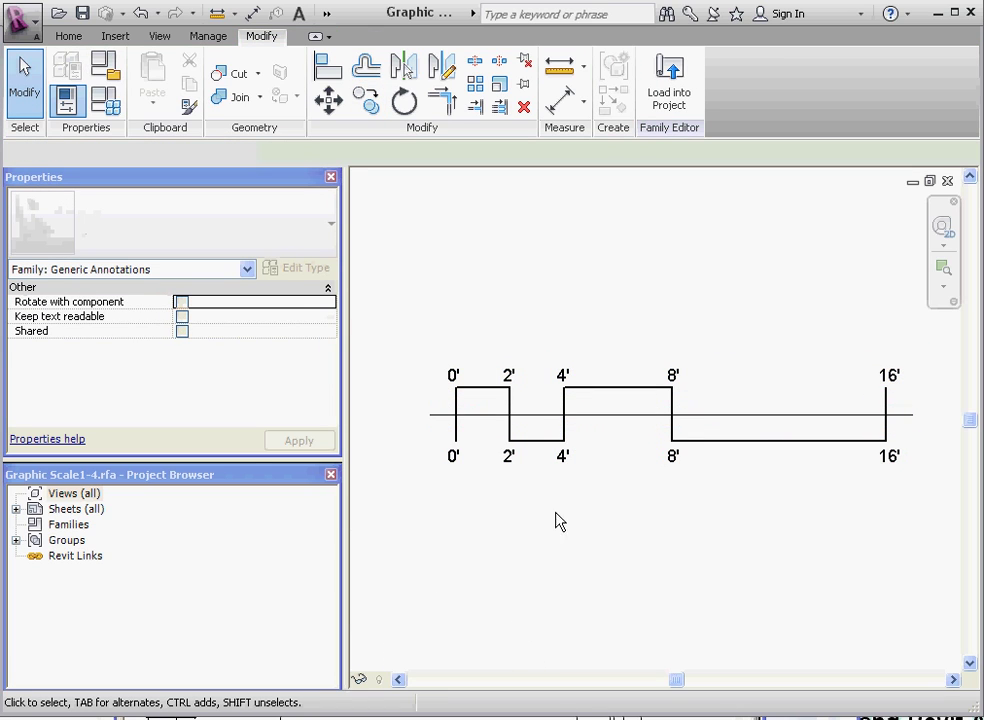
scroll(496, 483, "up", 2)
Step: Change the lower 4' label to 1" and 2' to 1/2", widening each onto one line
scroll(519, 600, "down", 1)
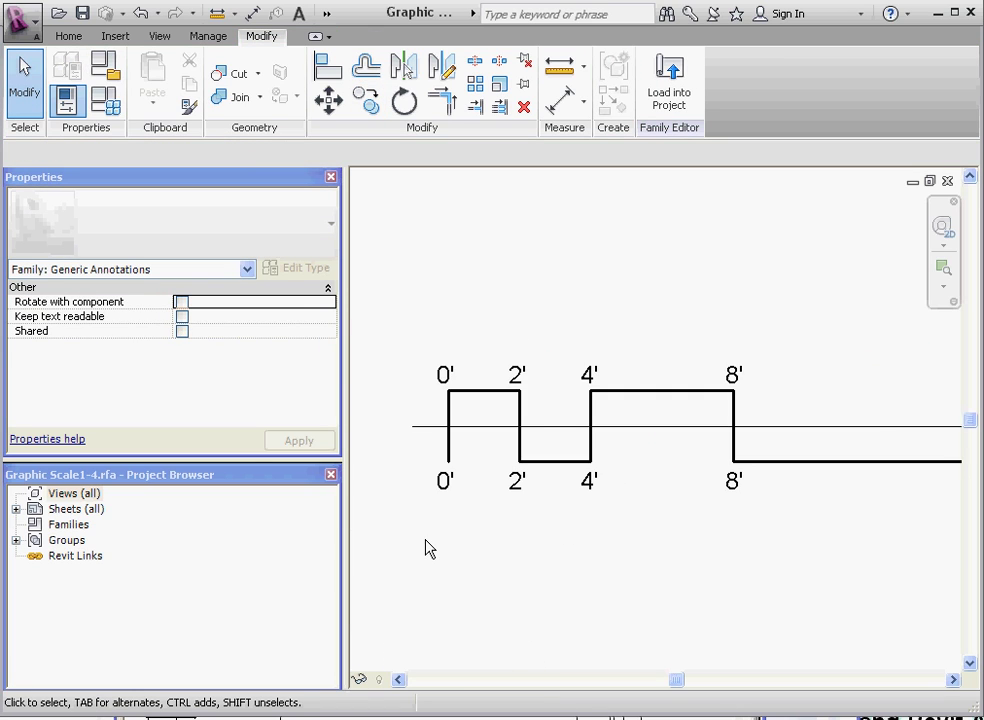
scroll(428, 548, "down", 1)
scroll(552, 516, "up", 1)
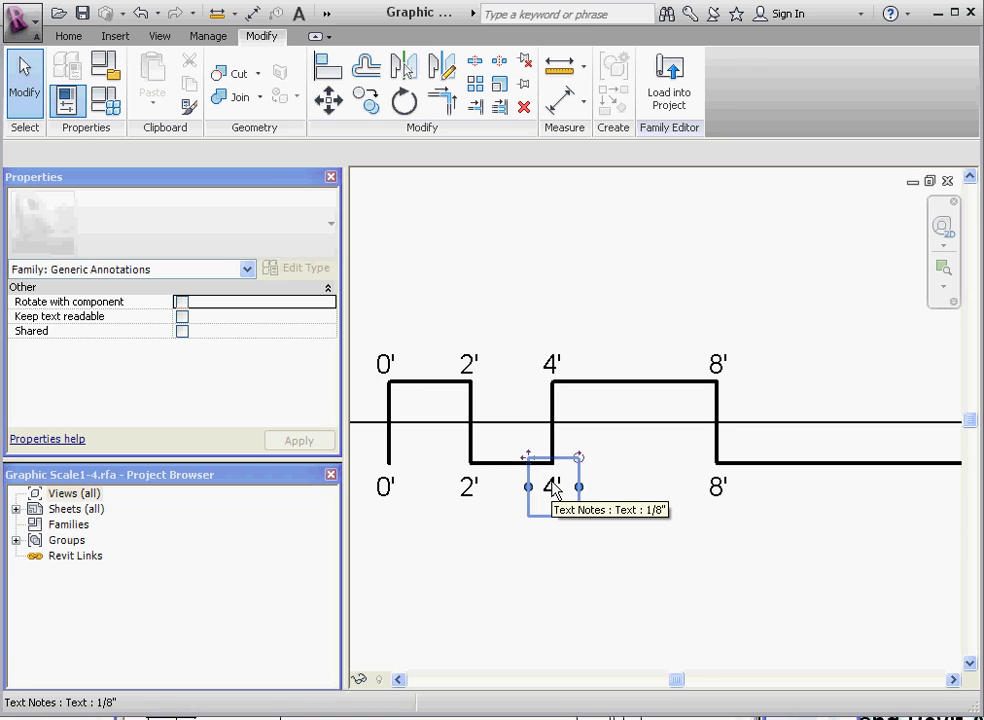
double_click(555, 490)
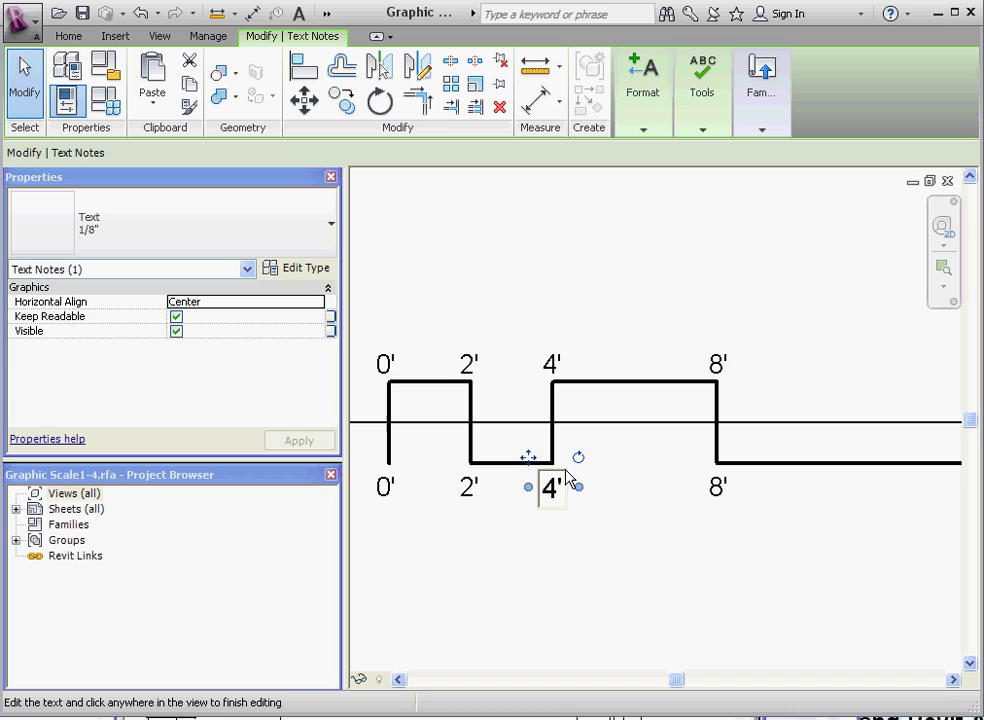
type("1\"")
left_click(839, 523)
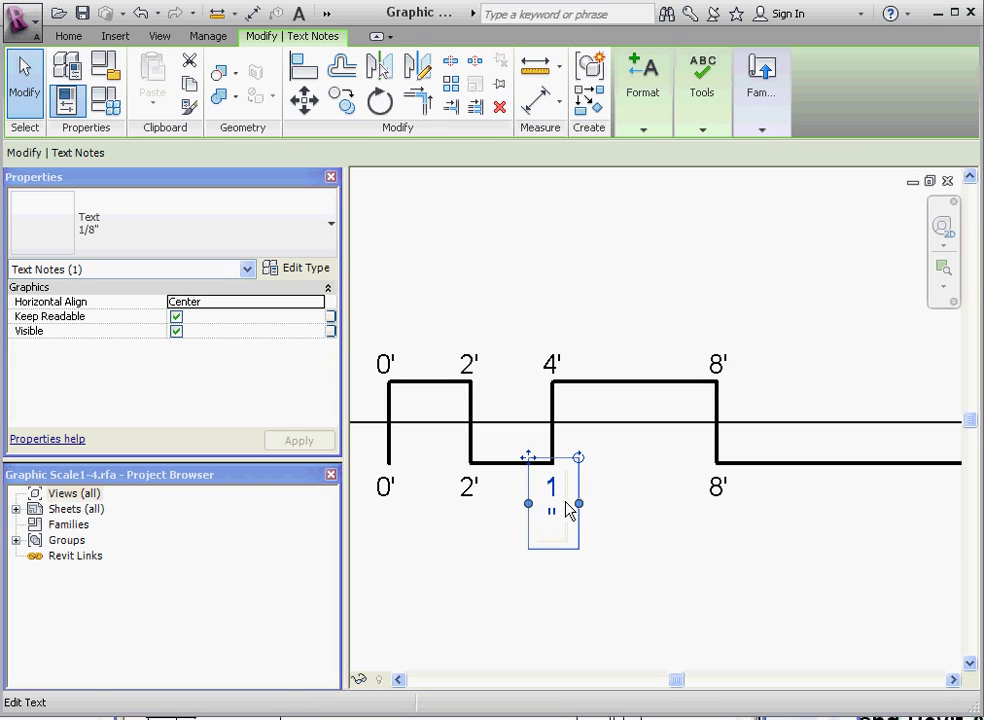
left_click_drag(579, 503, 600, 505)
left_click(635, 588)
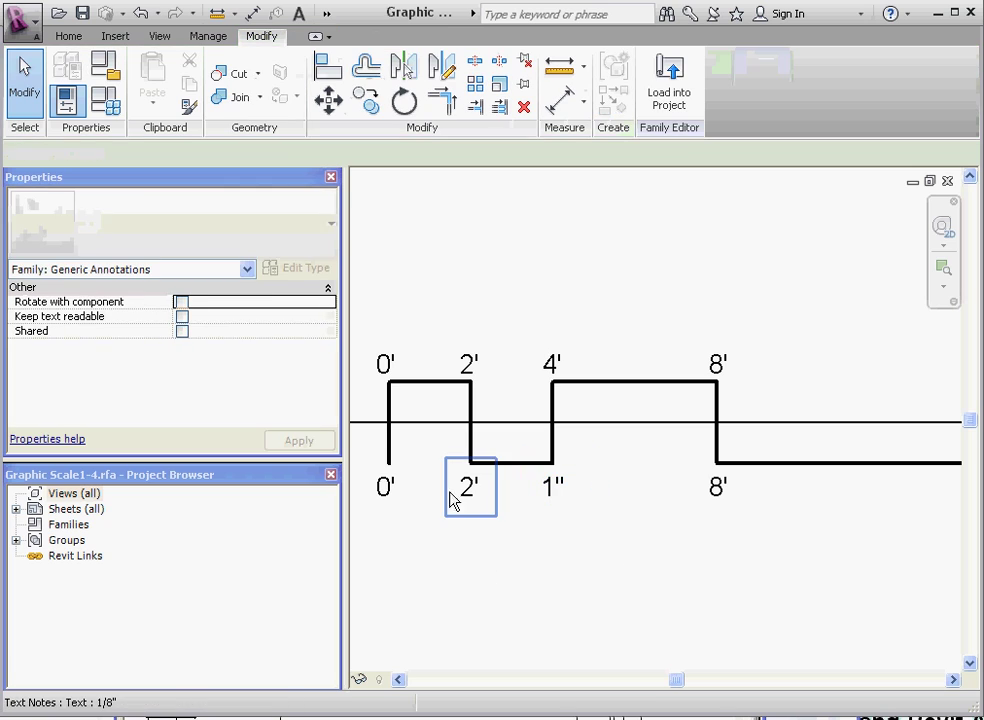
double_click(463, 492)
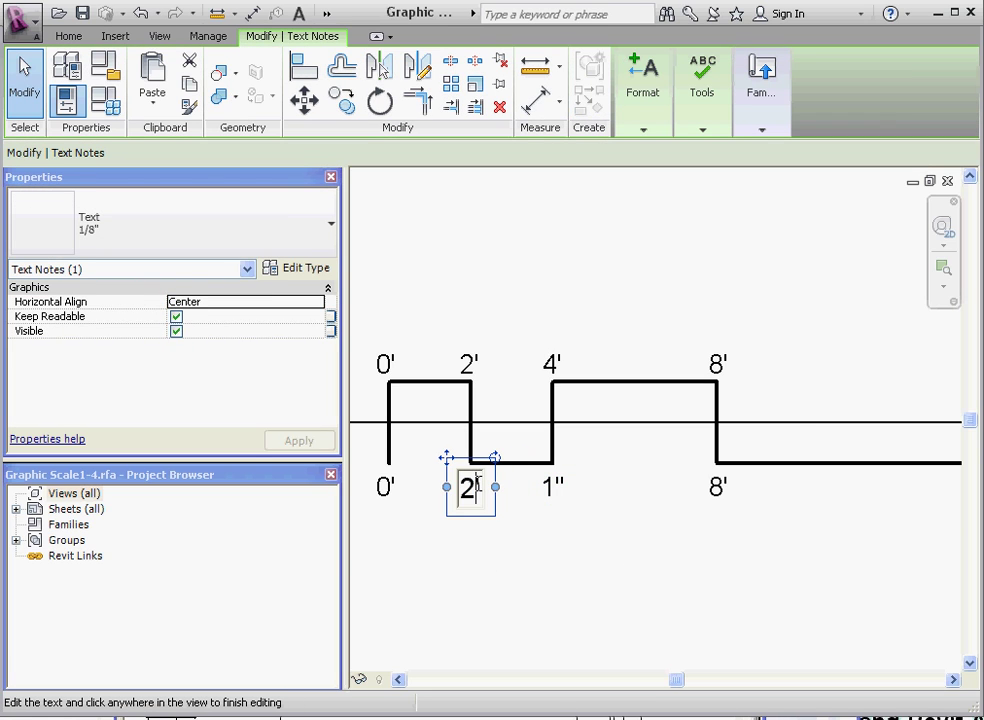
key("BackSpace")
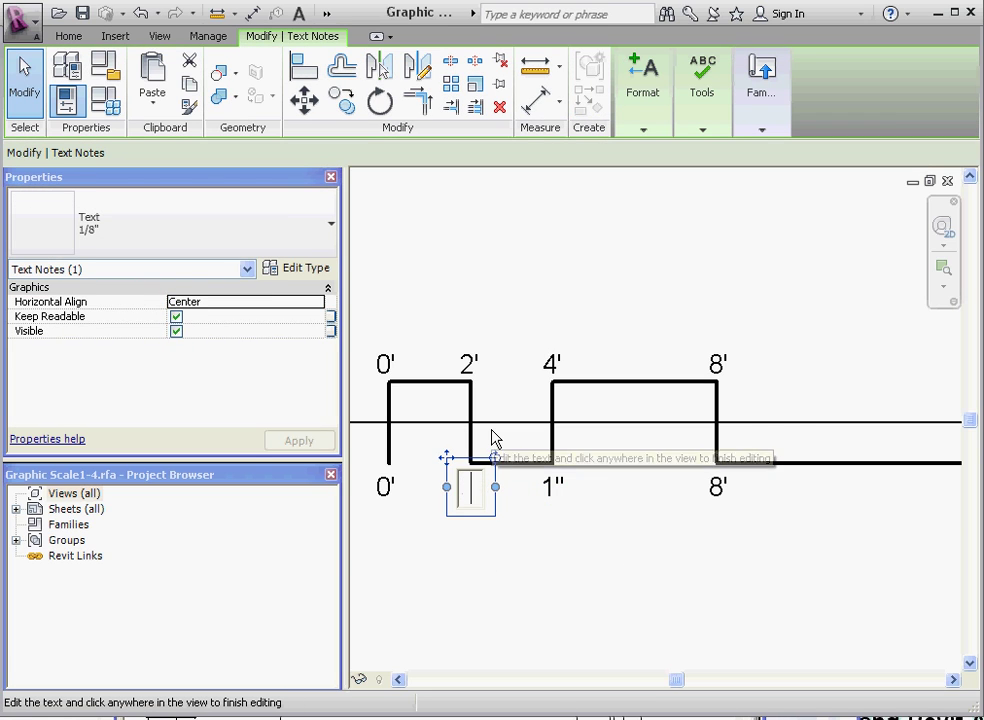
type("1/2")
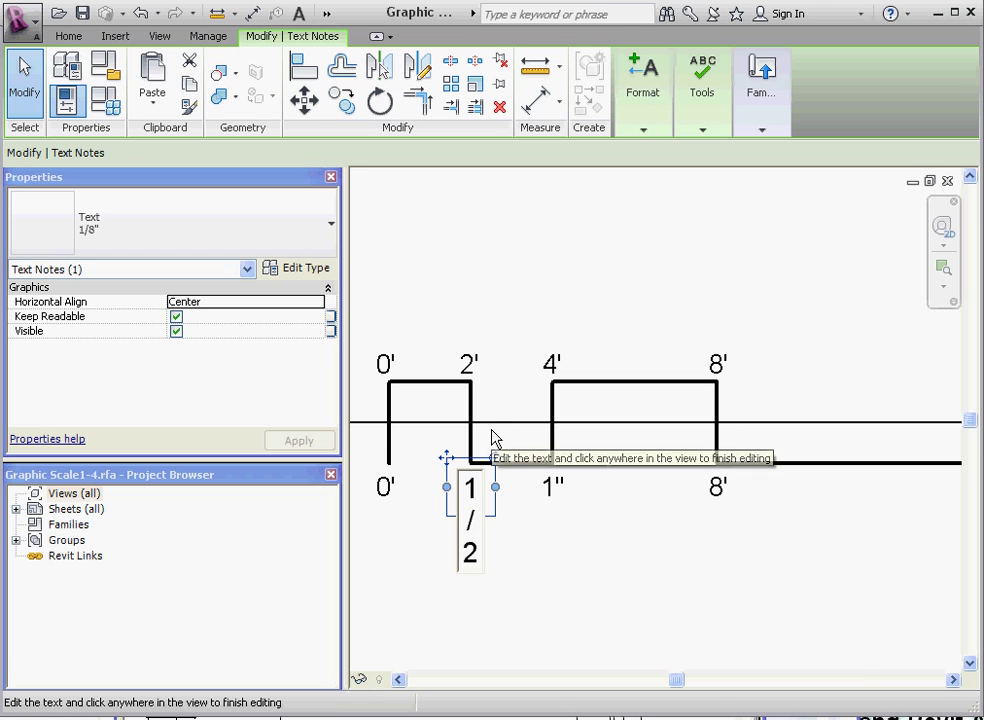
type("\"")
left_click(545, 563)
left_click(545, 563)
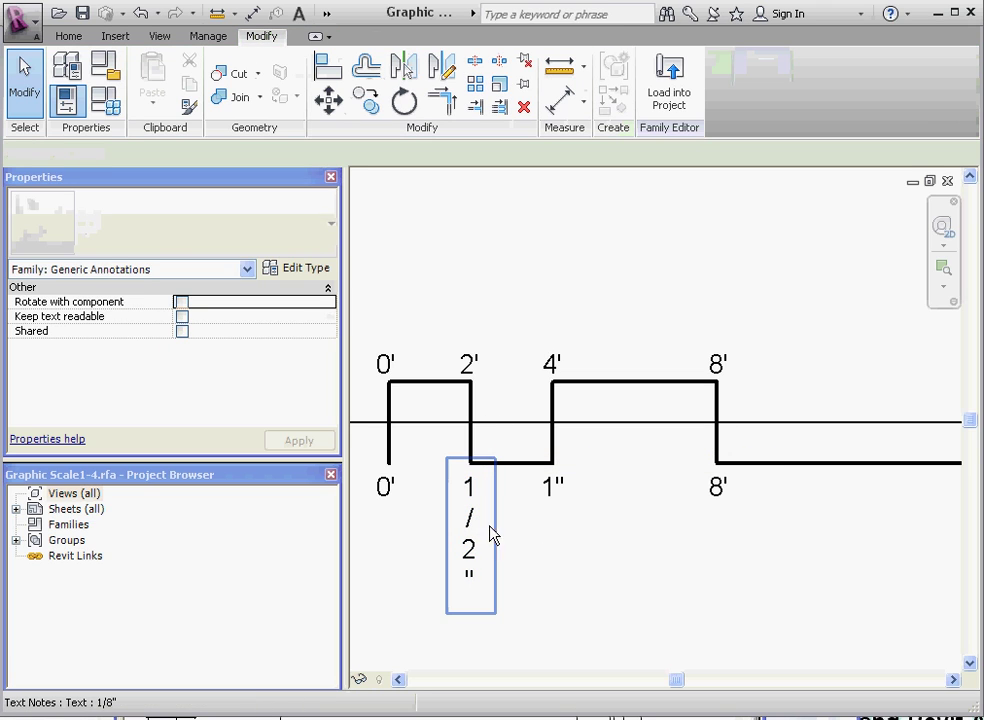
left_click(484, 548)
left_click_drag(498, 537, 520, 527)
left_click(488, 597)
Step: Change the lower 8' label to 2" and 16' to 4"
scroll(676, 511, "down", 2)
scroll(676, 511, "up", 2)
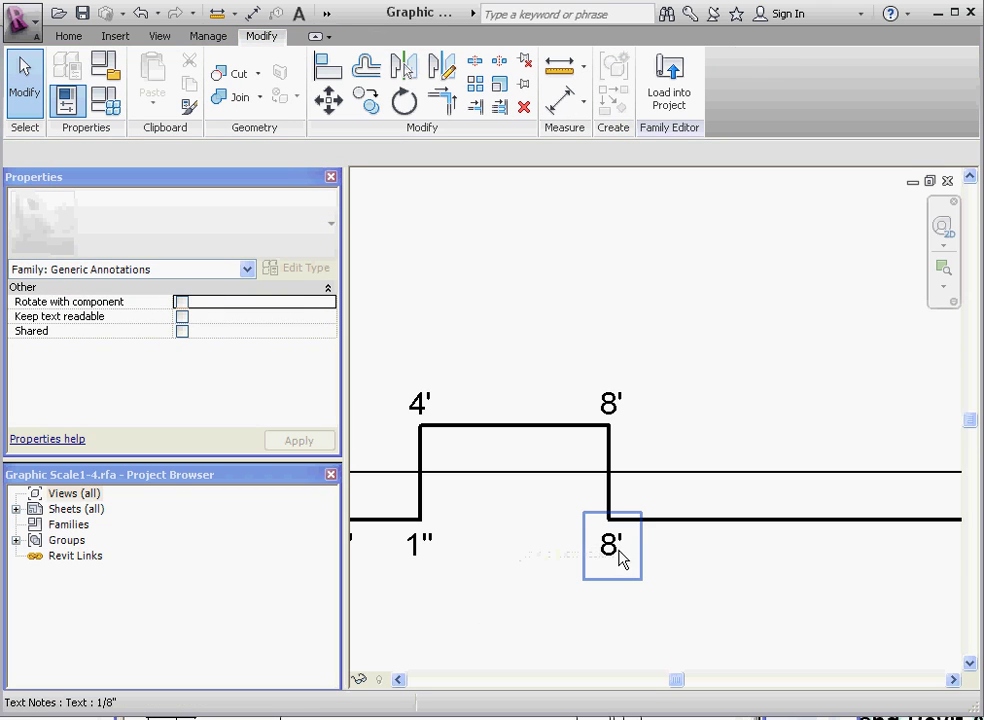
double_click(620, 552)
key("BackSpace")
key("BackSpace")
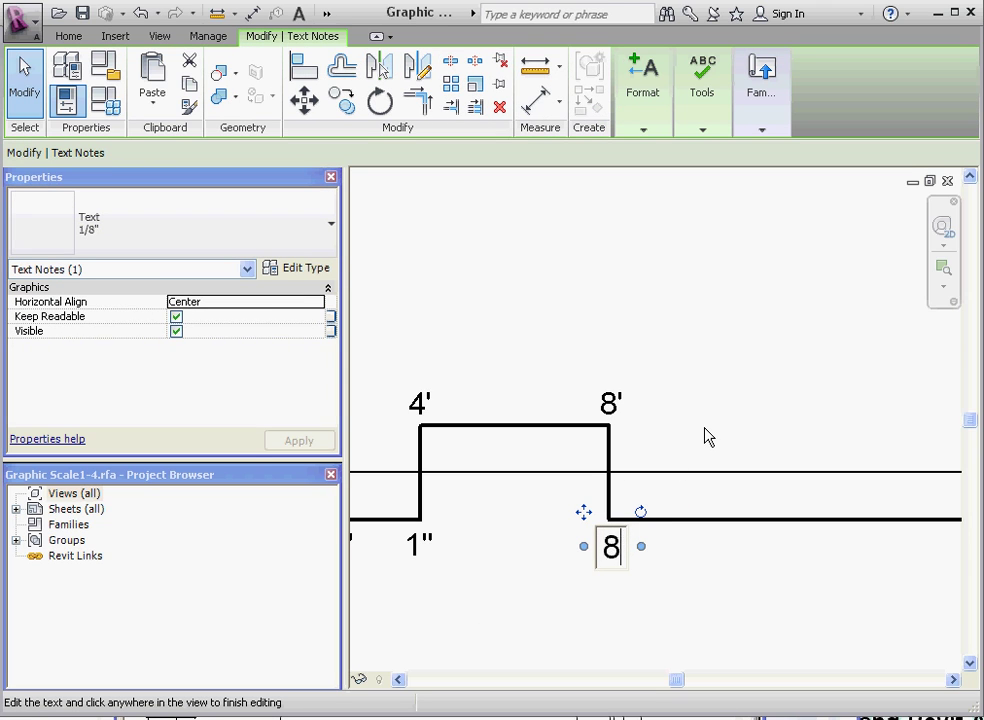
type("2\"")
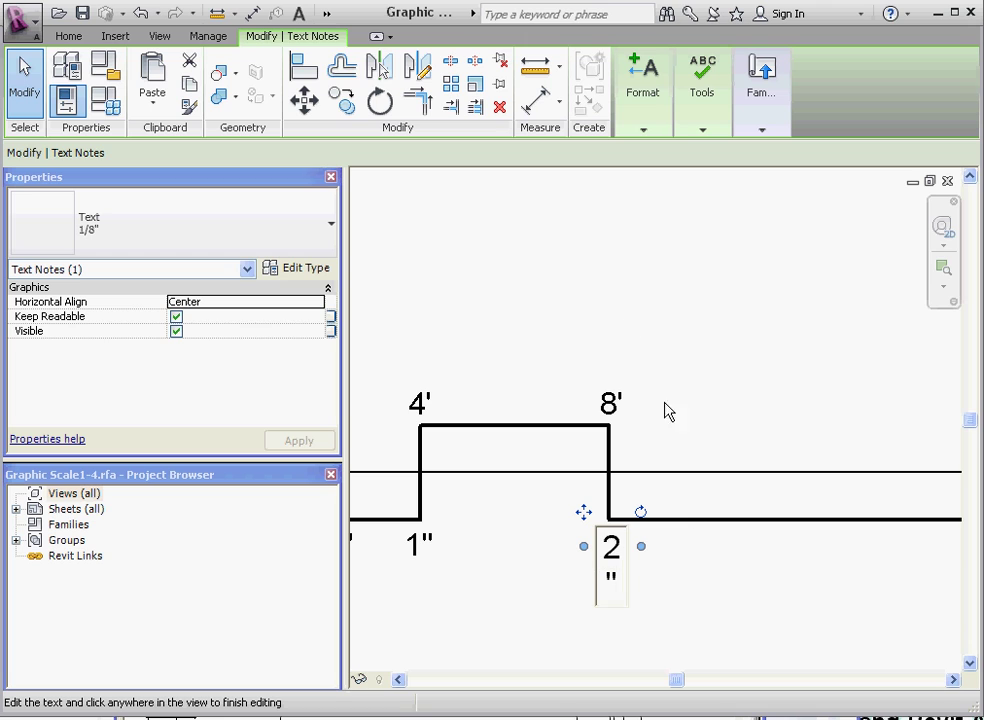
left_click(690, 637)
mouse_move(641, 575)
left_mouse_down()
mouse_move(643, 560)
mouse_move(659, 566)
left_mouse_up()
left_click(681, 578)
scroll(478, 591, "down", 2)
scroll(659, 584, "up", 1)
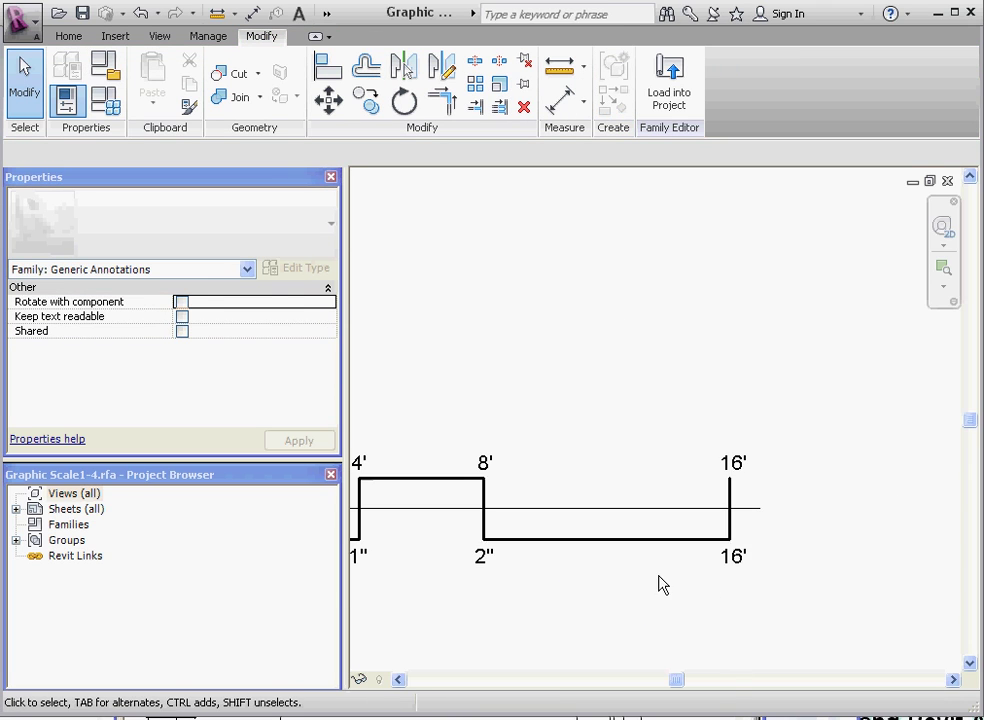
double_click(742, 557)
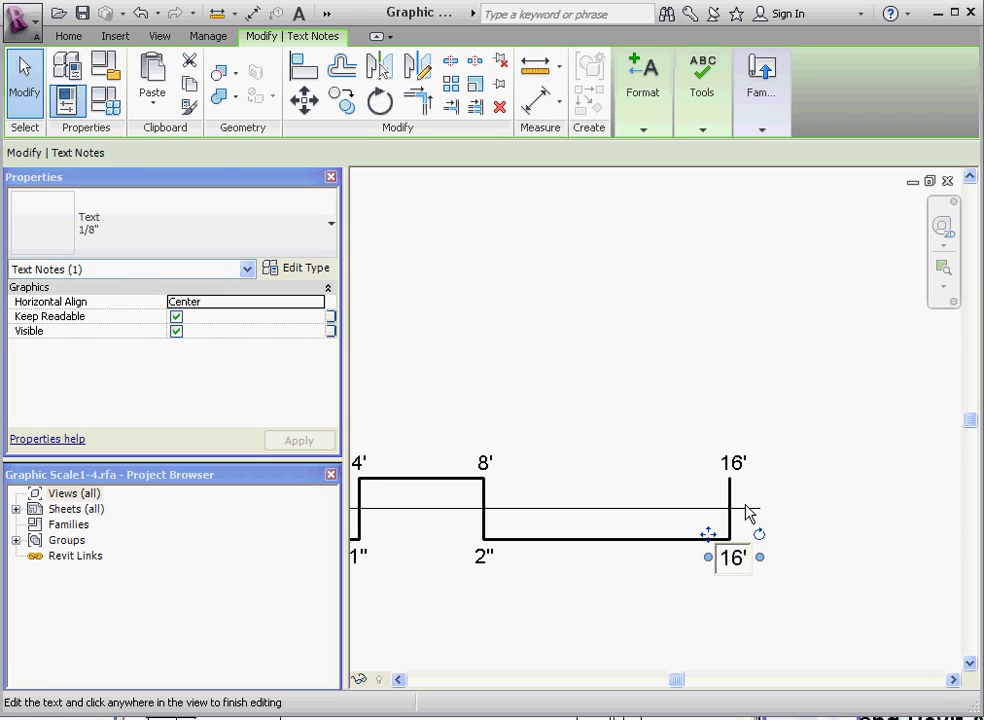
key("BackSpace")
key("BackSpace")
key("BackSpace")
type("4\"")
left_click(748, 512)
scroll(887, 578, "down", 3)
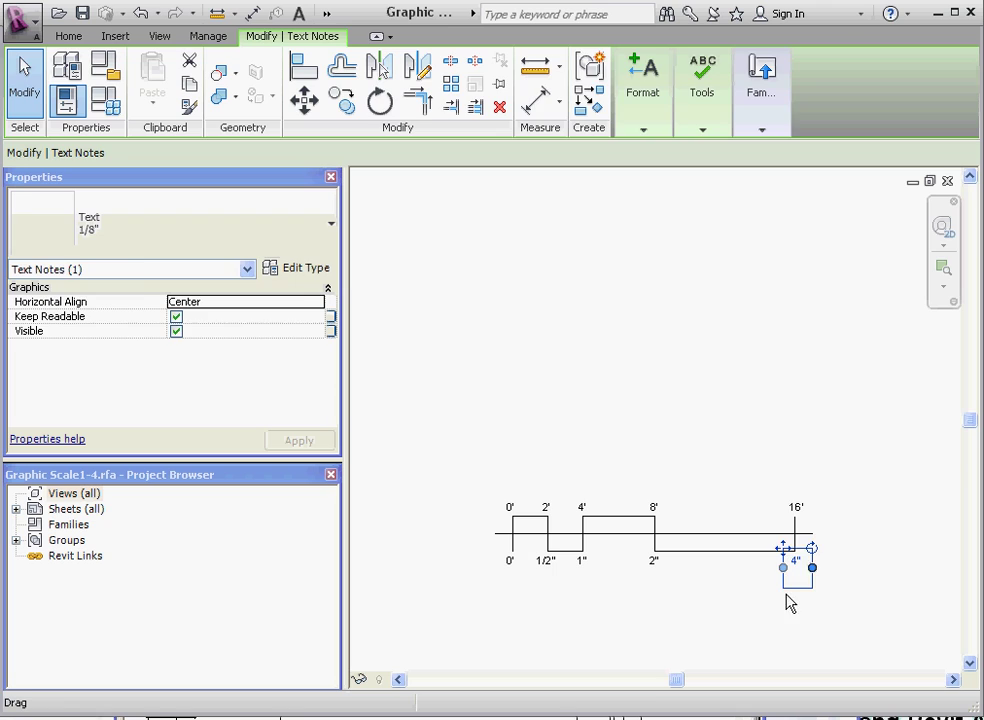
left_click(749, 584)
scroll(718, 595, "down", 1)
scroll(702, 585, "up", 2)
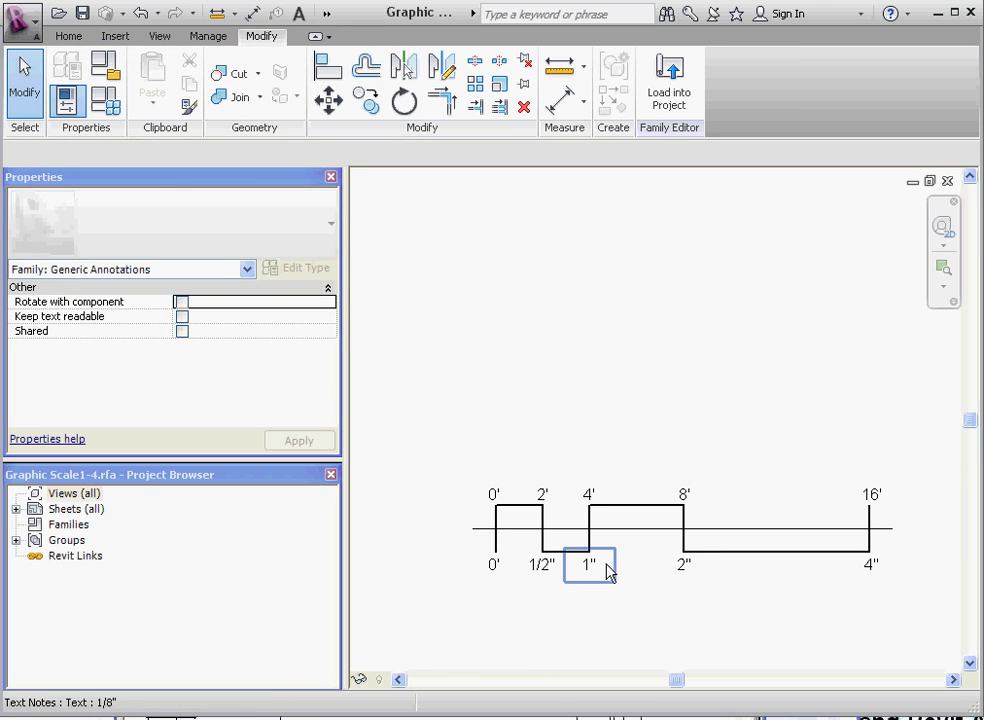
scroll(617, 612, "down", 1)
scroll(615, 600, "up", 2)
scroll(540, 583, "down", 1)
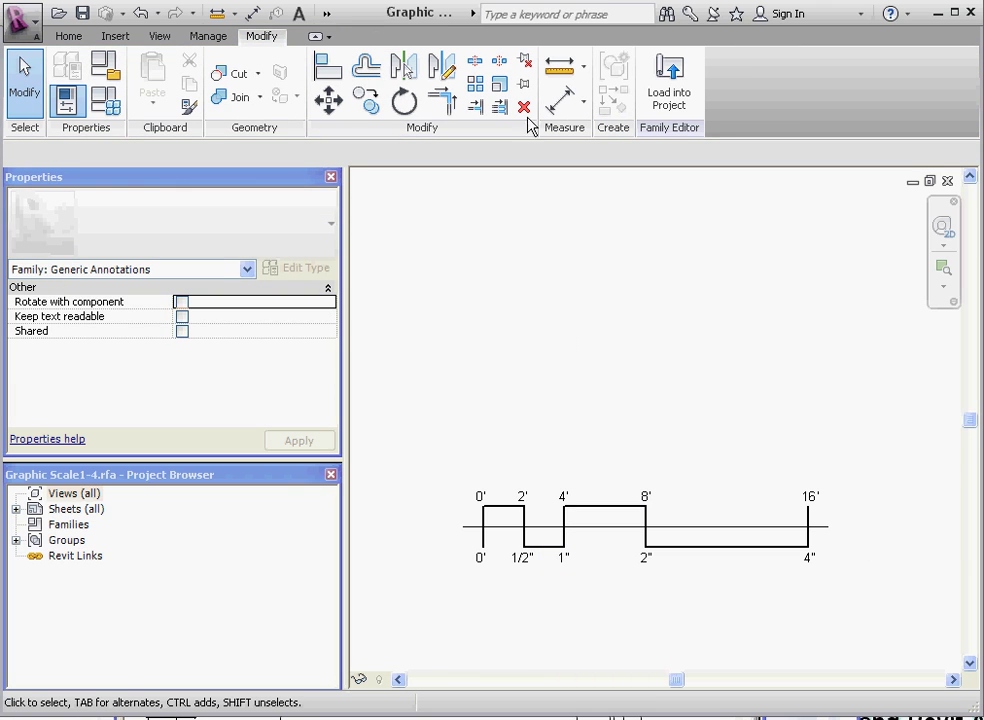
Step: Paste a two-line note below the scale saying inch increments are full scale on the sheet
left_click(301, 13)
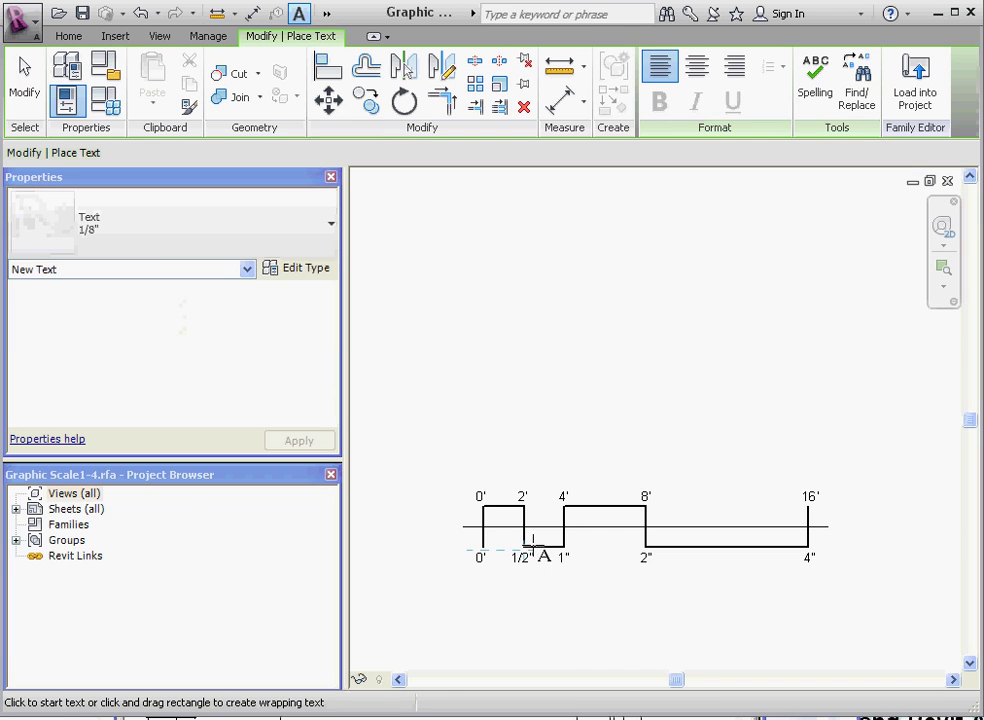
left_click(468, 584)
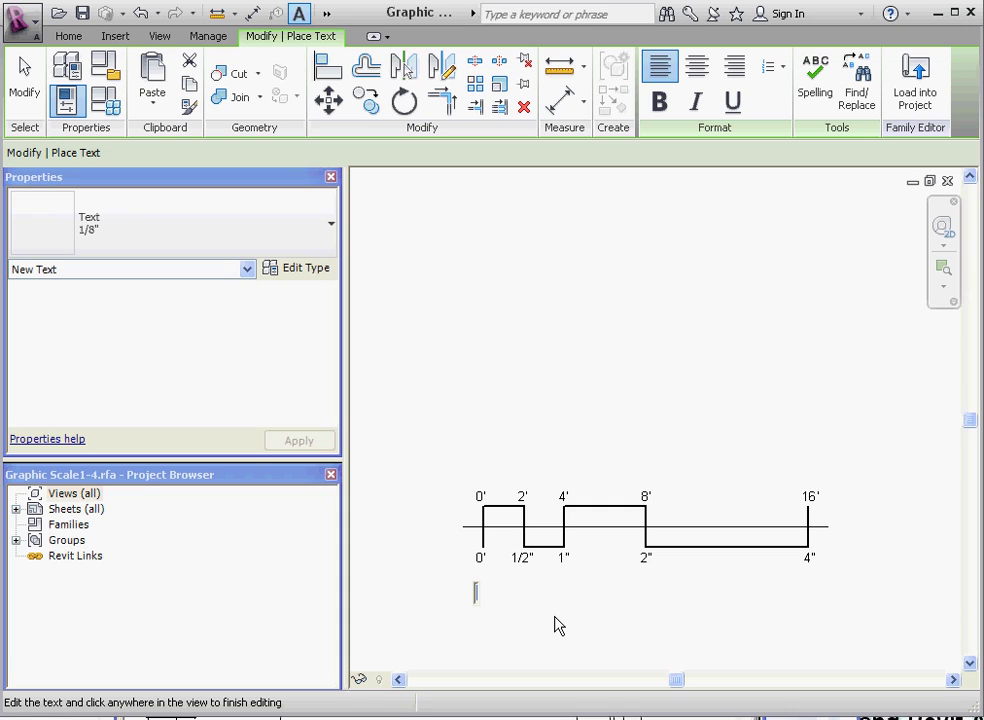
type("INCH INCREMENTS SHOWN ARE AT  FULL SCALE ON THE SHEET. IF AT ANY OTHER LENGTH, SCALE DRAWIING PROPORTIONALLY.")
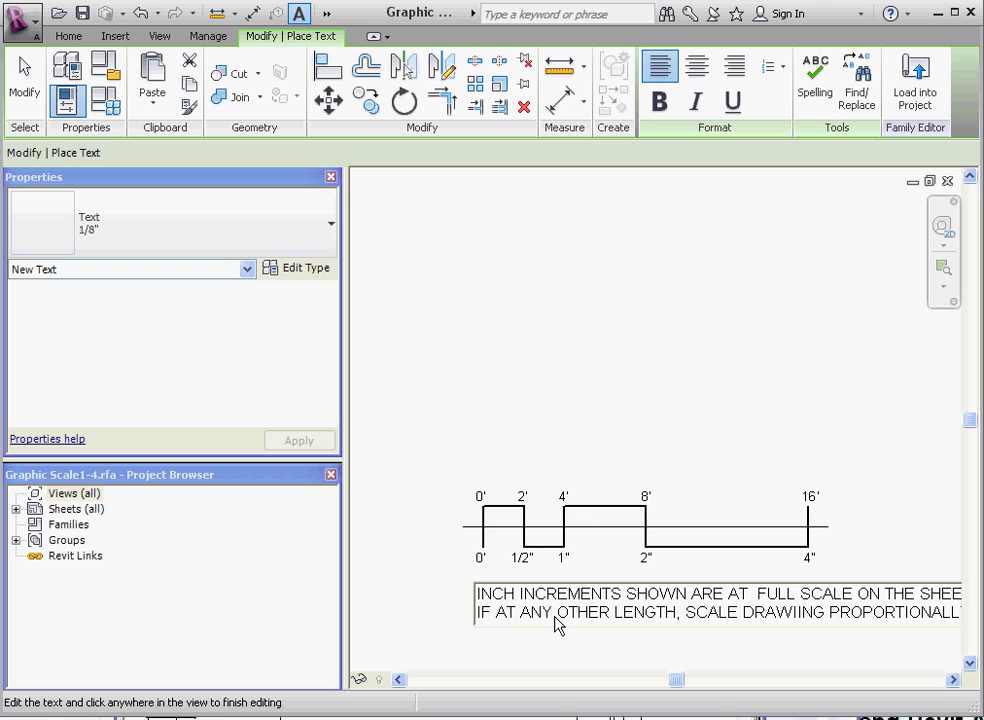
left_click(573, 417)
scroll(470, 457, "down", 2)
scroll(530, 610, "up", 2)
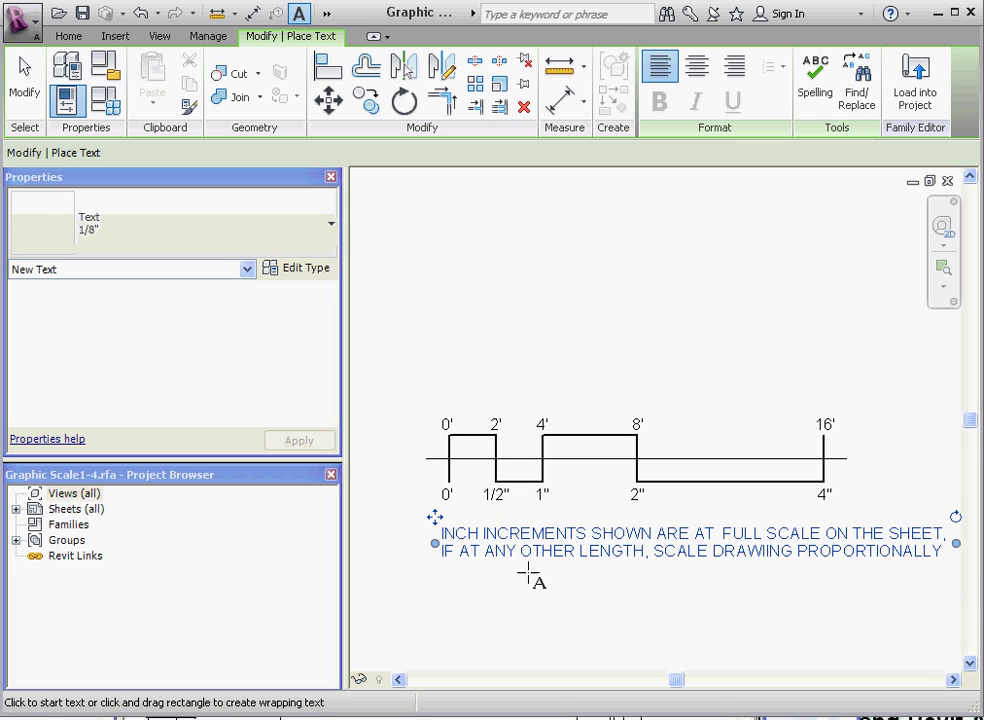
left_click(512, 637)
key("Escape")
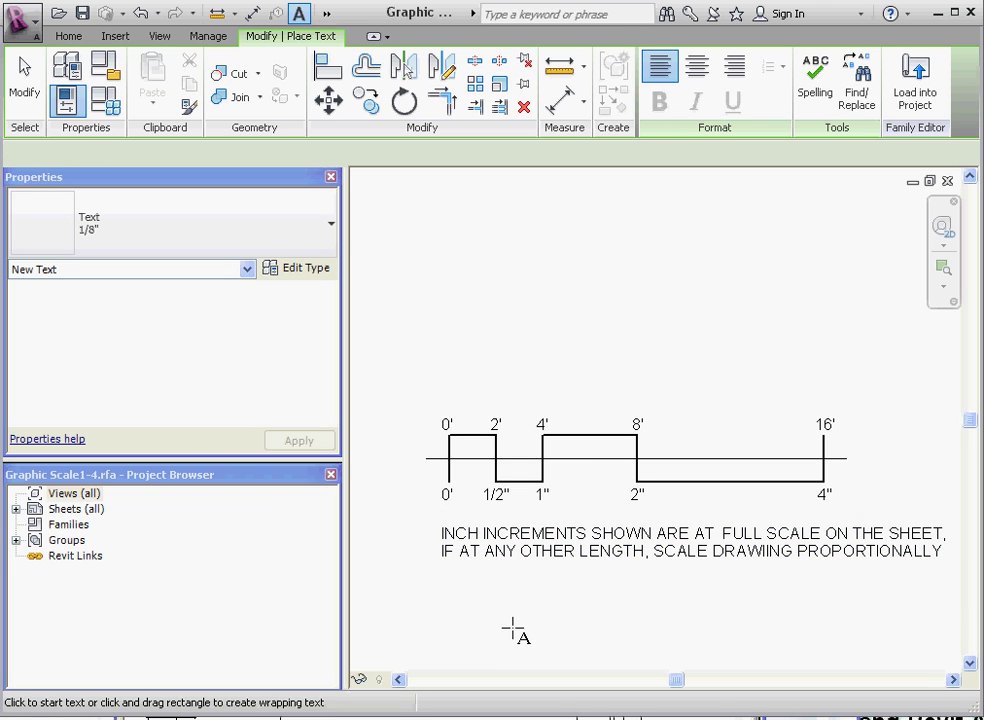
key("Escape")
left_click(558, 539)
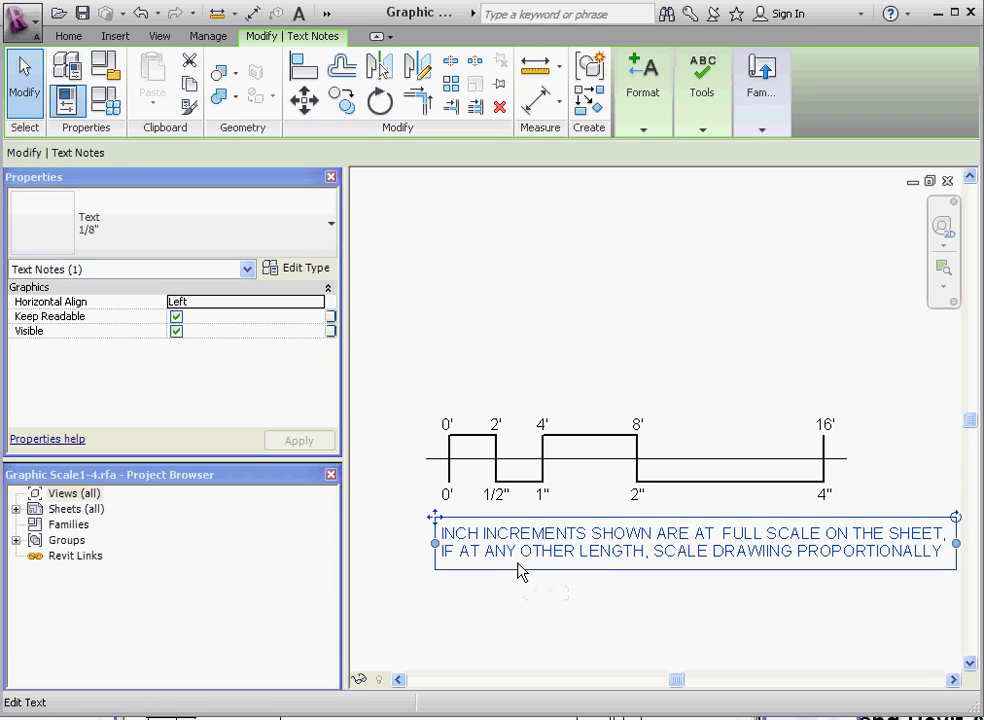
Step: Shift the explanatory note further left under the scale
double_click(519, 561)
key("ctrl+a")
left_click(500, 598)
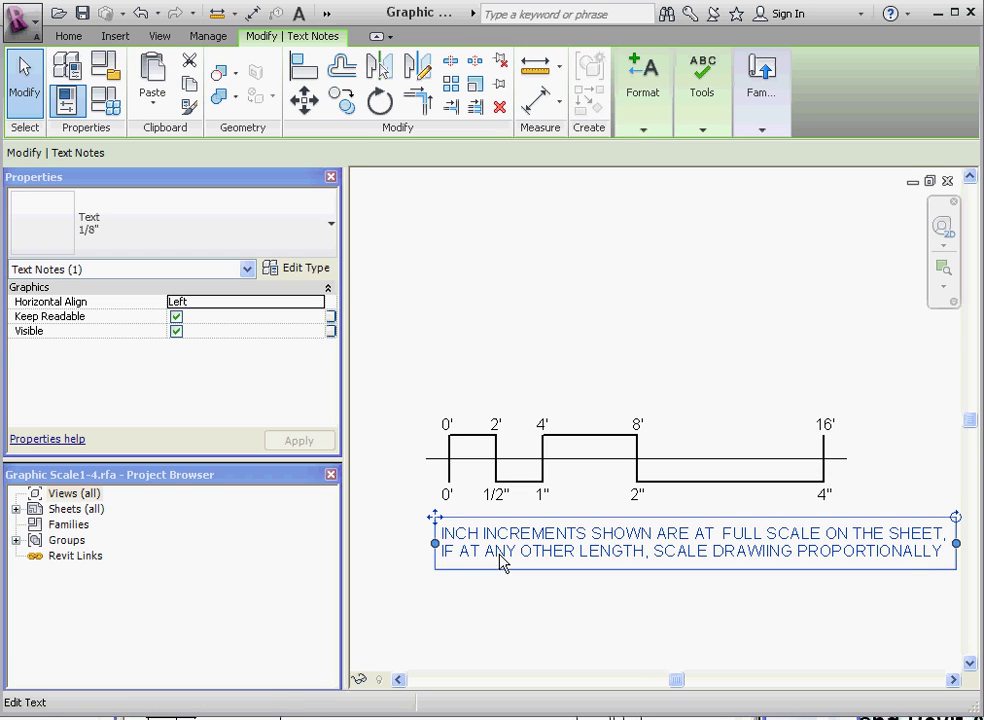
left_click_drag(435, 517, 376, 518)
left_click(553, 635)
scroll(617, 617, "down", 2)
scroll(604, 553, "up", 3)
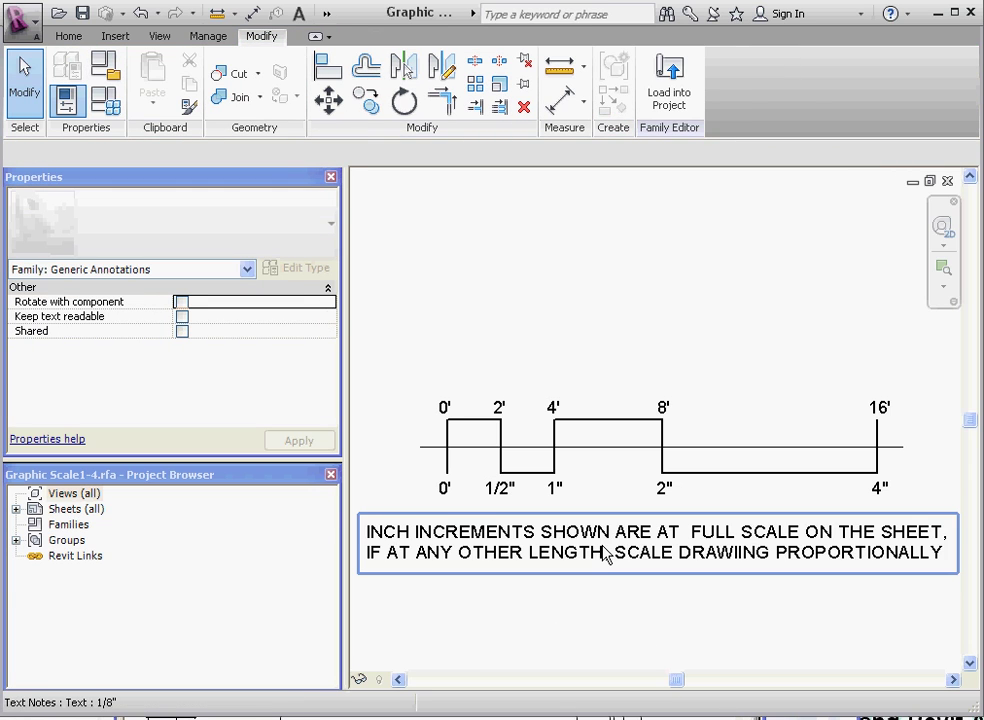
Step: Add a comma after LENGTH in the note and move it up, centred beneath the scale
double_click(604, 553)
type(",")
left_click(500, 490)
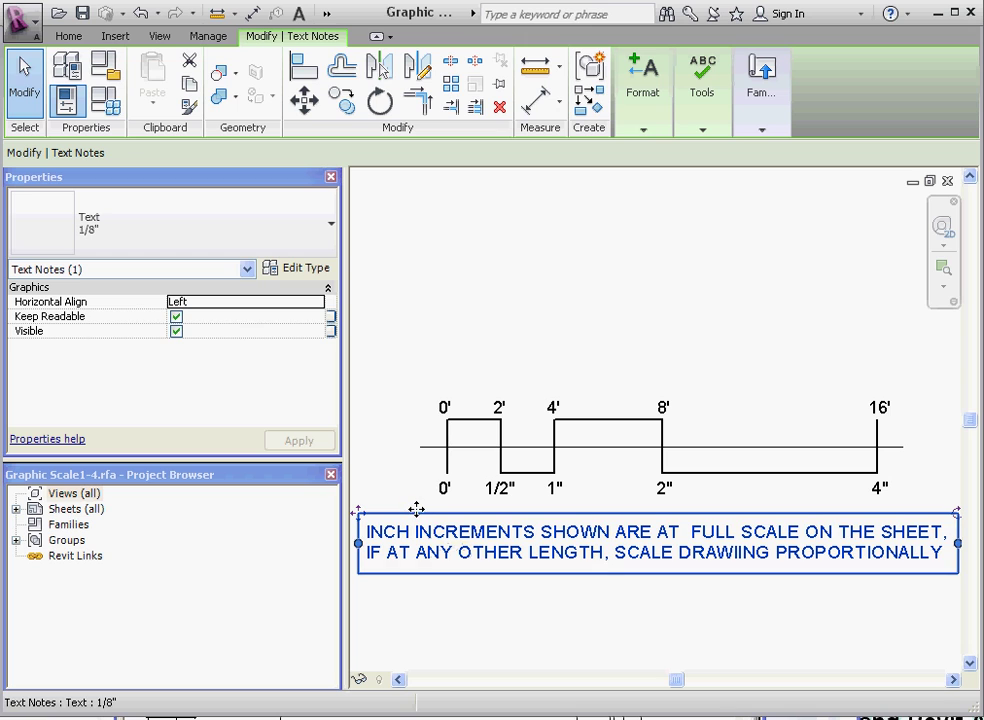
left_click_drag(417, 505, 415, 470)
left_click(635, 600)
scroll(638, 598, "down", 1)
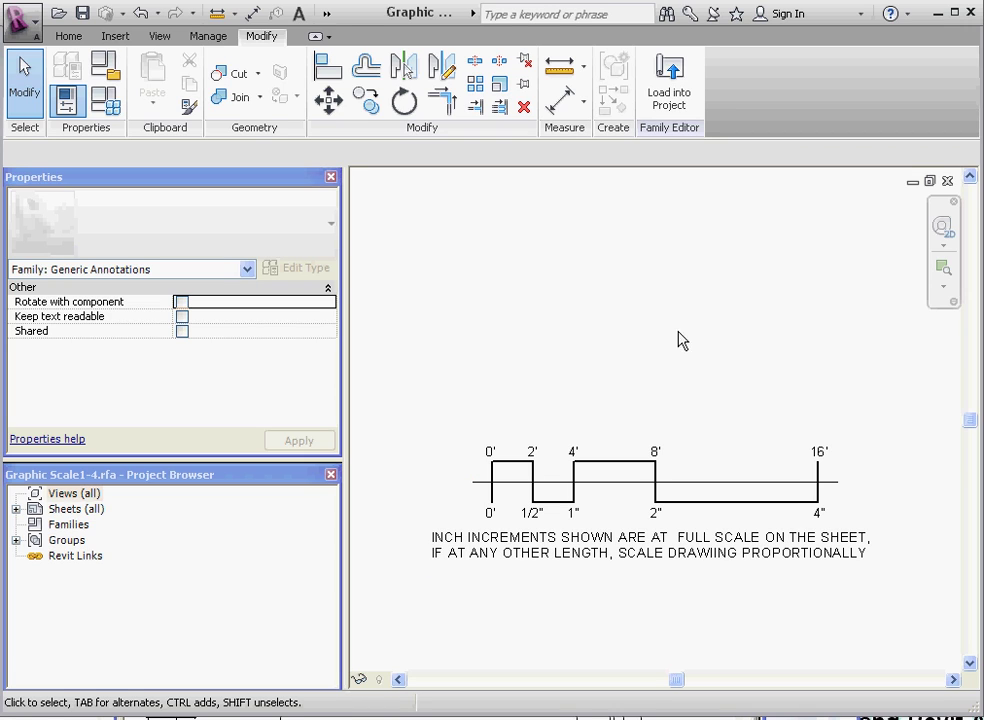
Step: Copy the upper 8' label to a spot above the scale bar
scroll(679, 454, "up", 2)
left_click(660, 454)
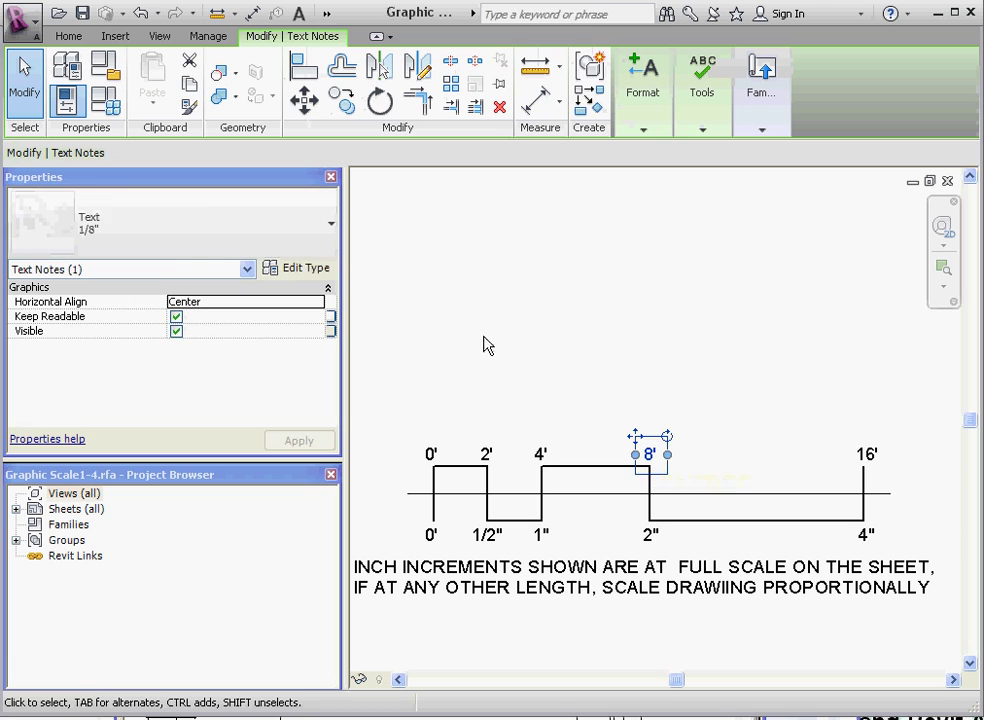
left_click(342, 100)
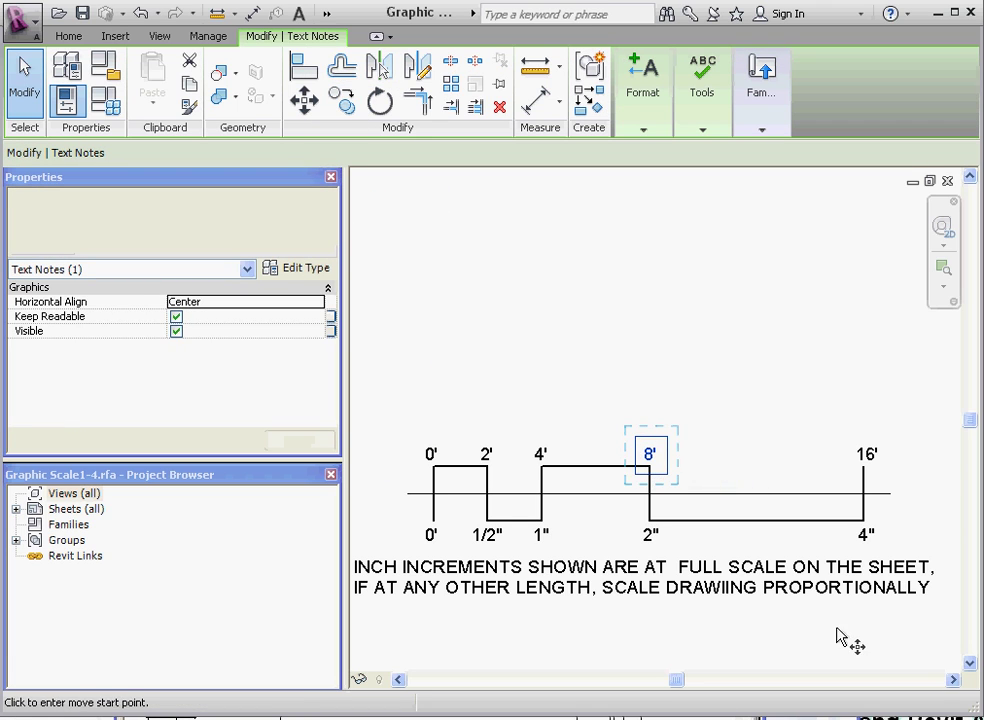
left_click(665, 458)
left_click(763, 413)
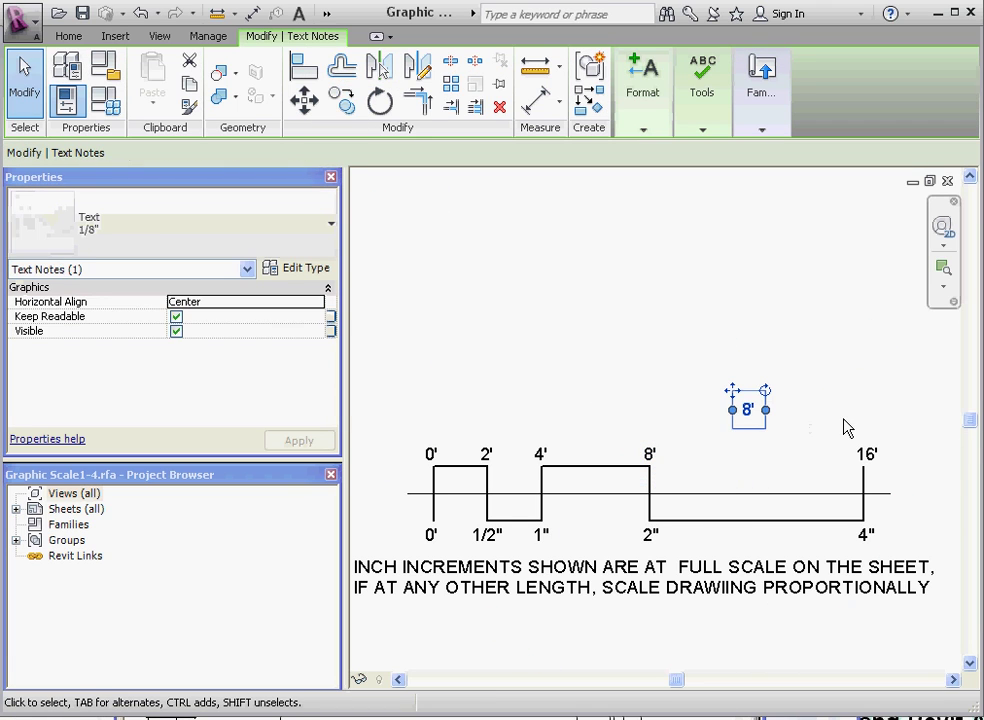
left_click(843, 426)
Step: Retype the copied label as 1/4" = 1' 0" and widen it to fit one line
left_click(745, 418)
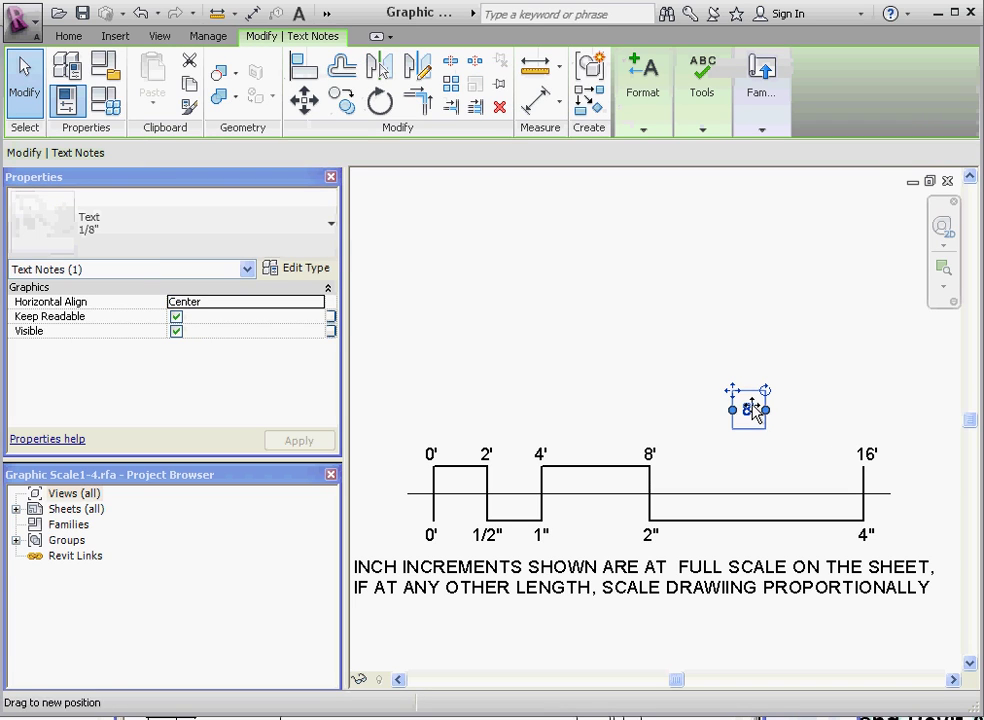
left_click(751, 412)
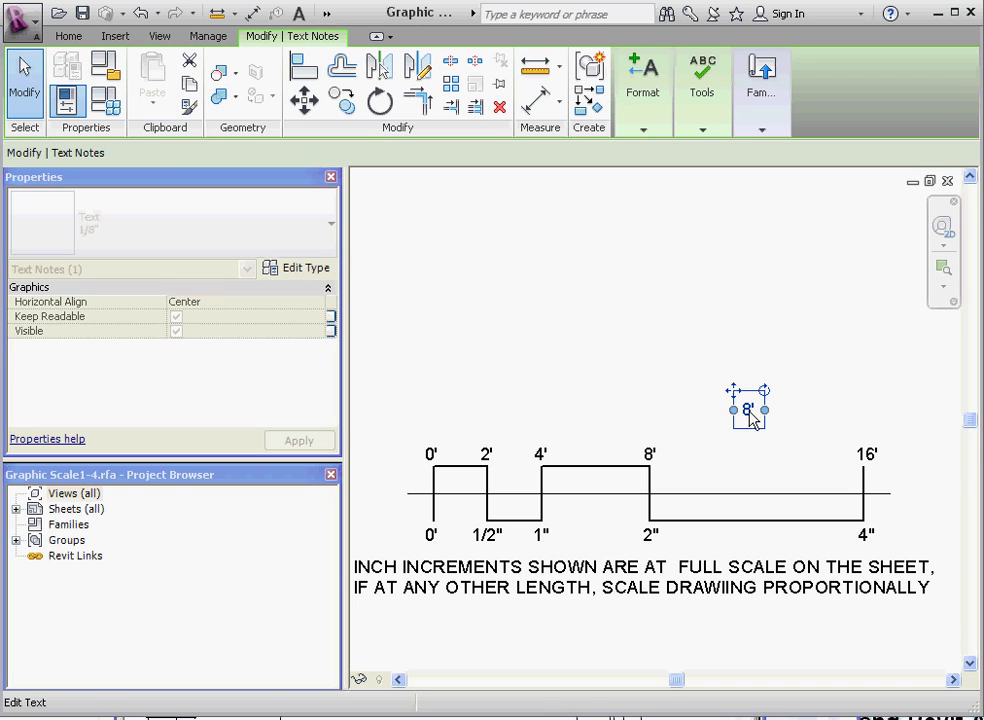
scroll(749, 420, "up", 5)
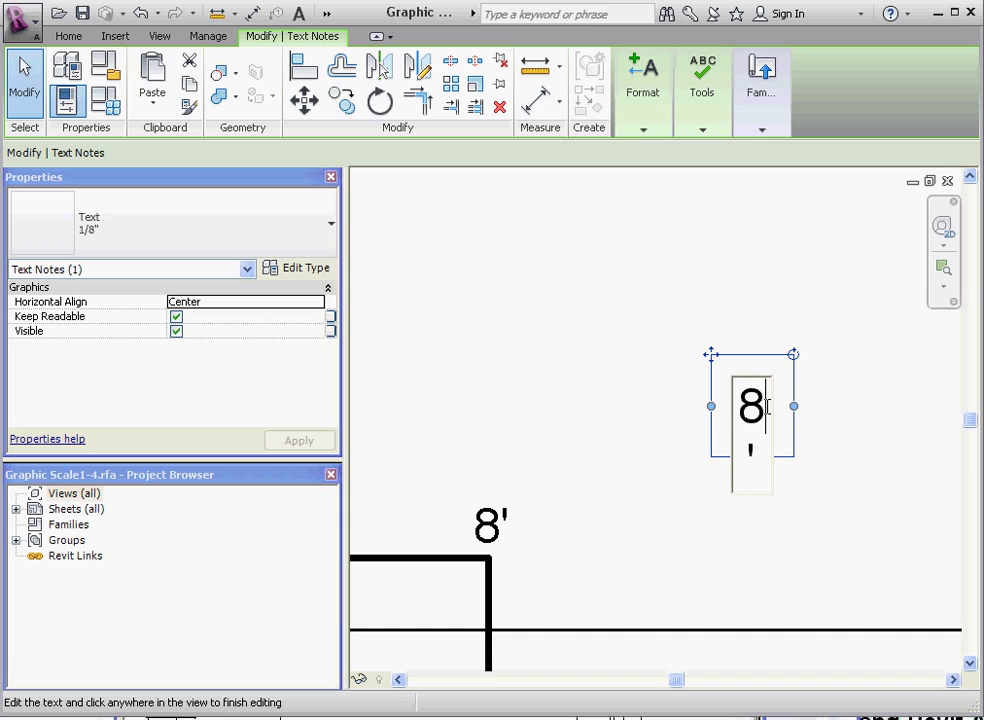
key("BackSpace")
type("1/4")
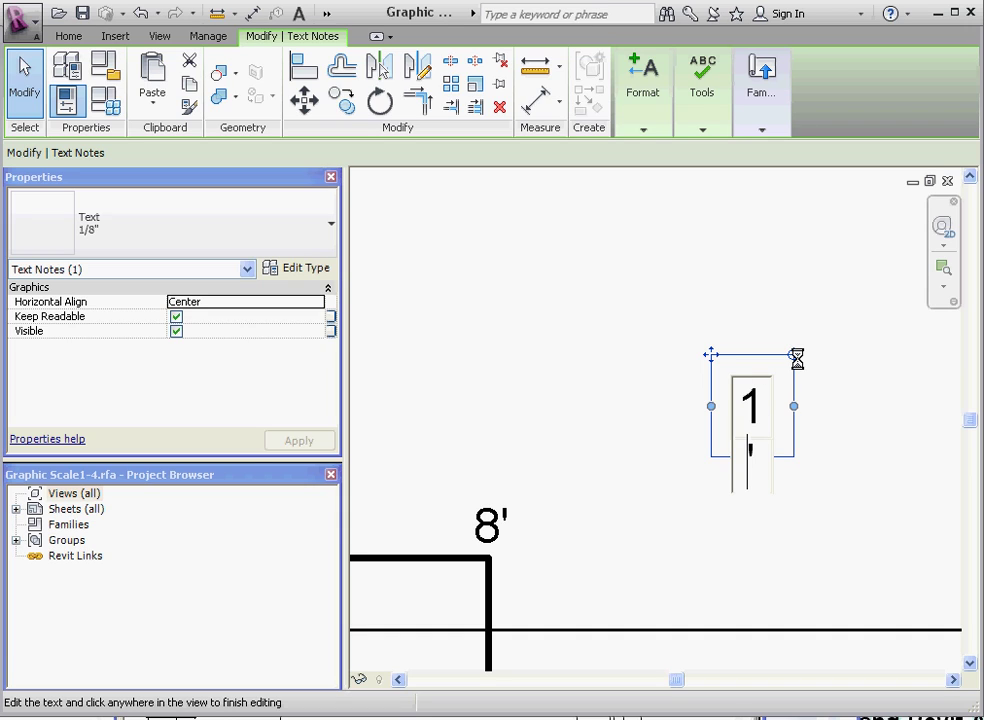
type("\"")
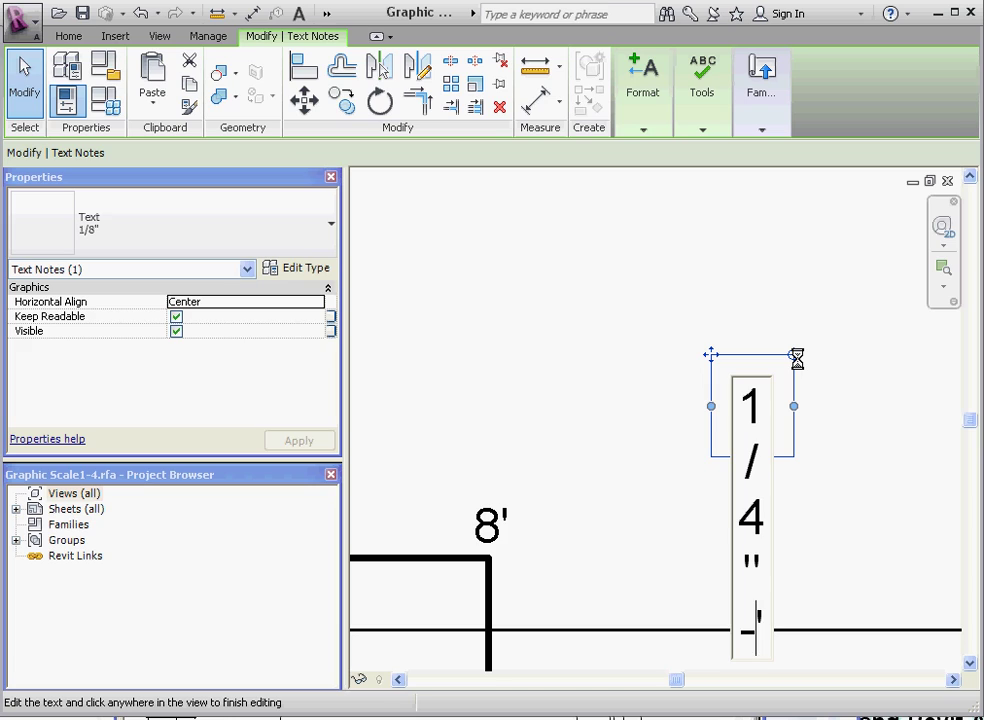
type(" = 1")
left_click(531, 321)
scroll(531, 321, "down", 3)
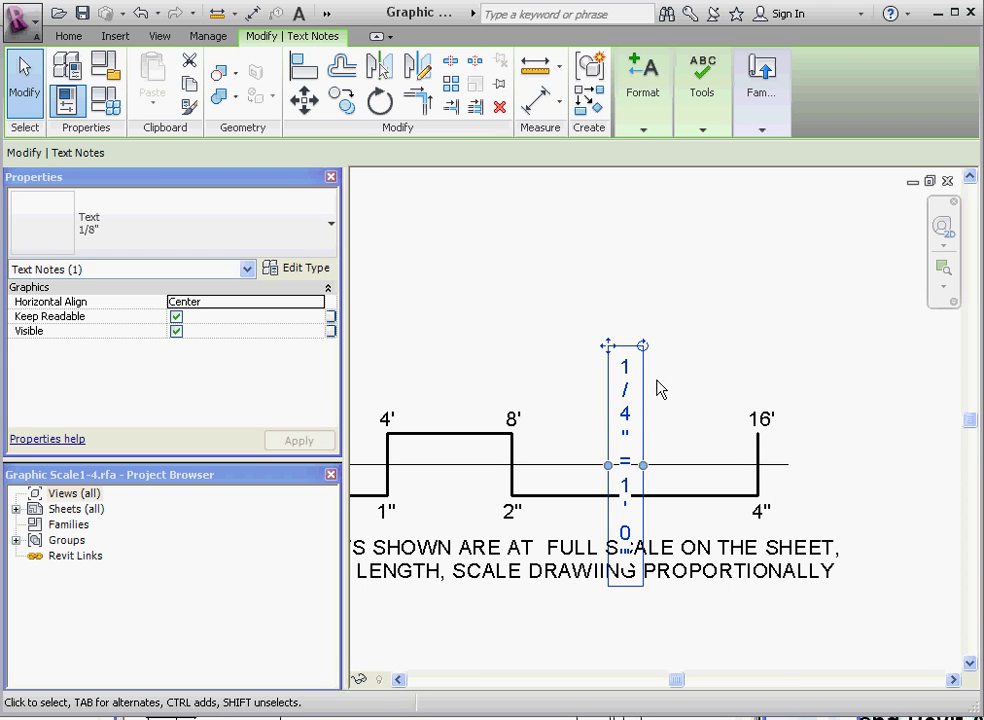
left_click_drag(643, 470, 698, 426)
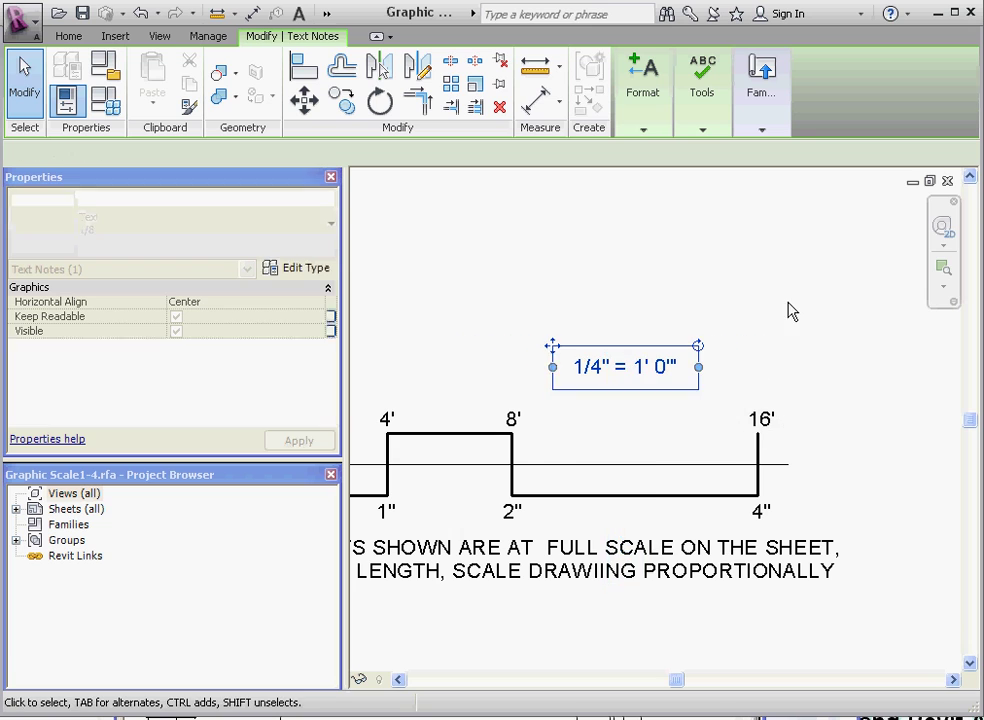
left_click(788, 310)
Step: Move the 1/4" = 1' 0" label onto the scale bar between the 8' and 16' marks
scroll(808, 422, "down", 3)
left_click(662, 395)
scroll(724, 392, "up", 3)
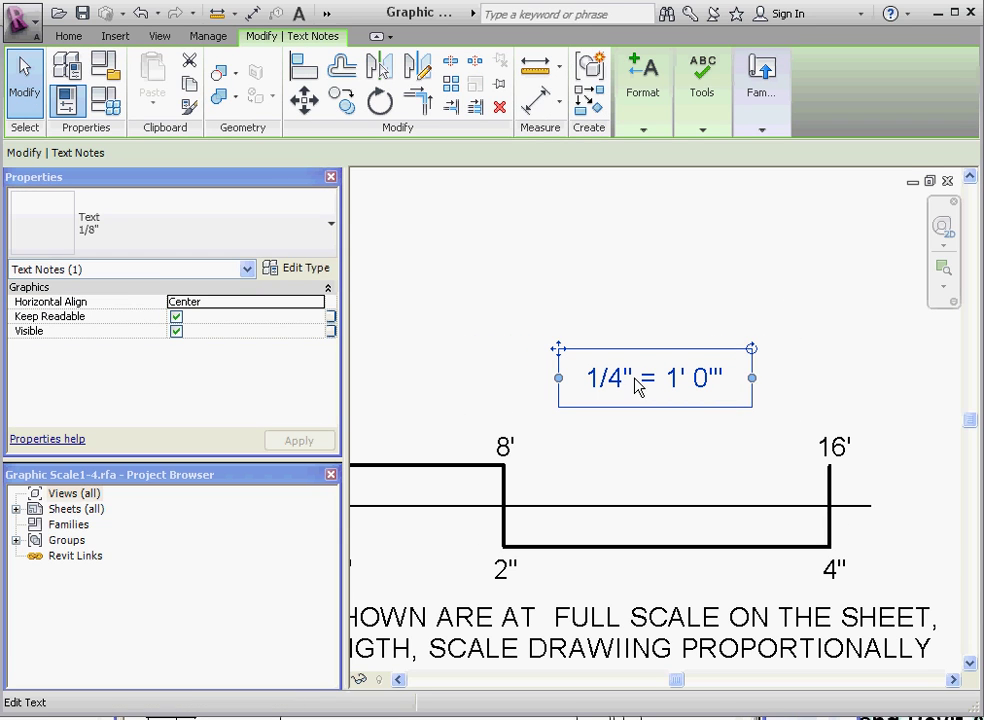
left_click_drag(638, 397, 635, 474)
Step: Attempt a plain save of the family and dismiss the unable-to-write and not-saved errors
left_click(753, 300)
scroll(753, 295, "down", 3)
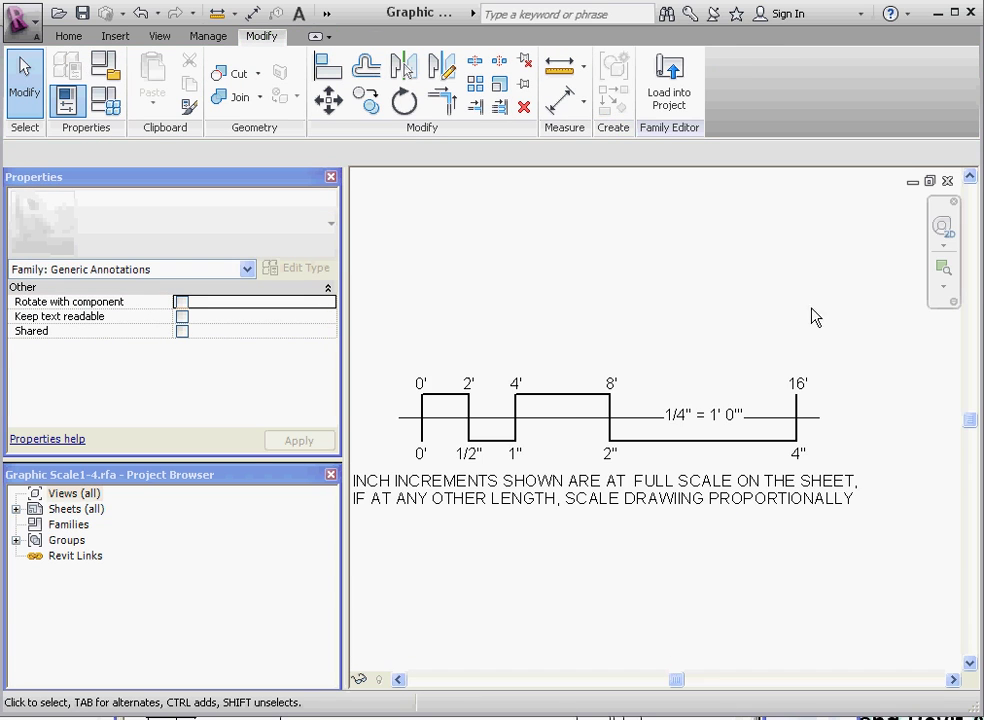
scroll(790, 320, "down", 1)
scroll(760, 324, "up", 1)
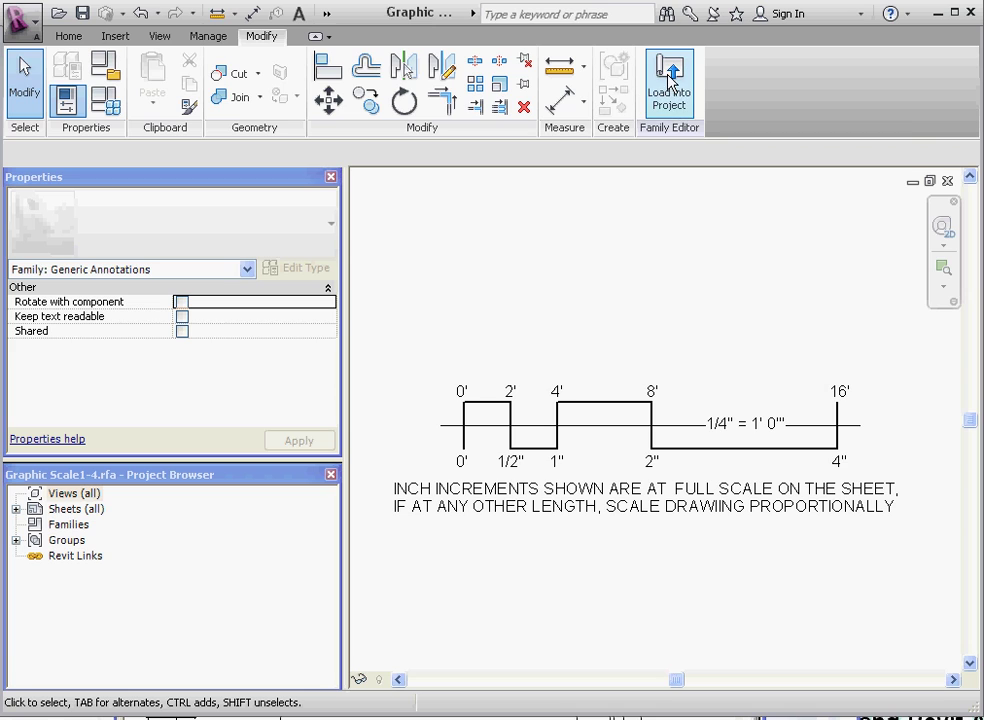
left_click(70, 37)
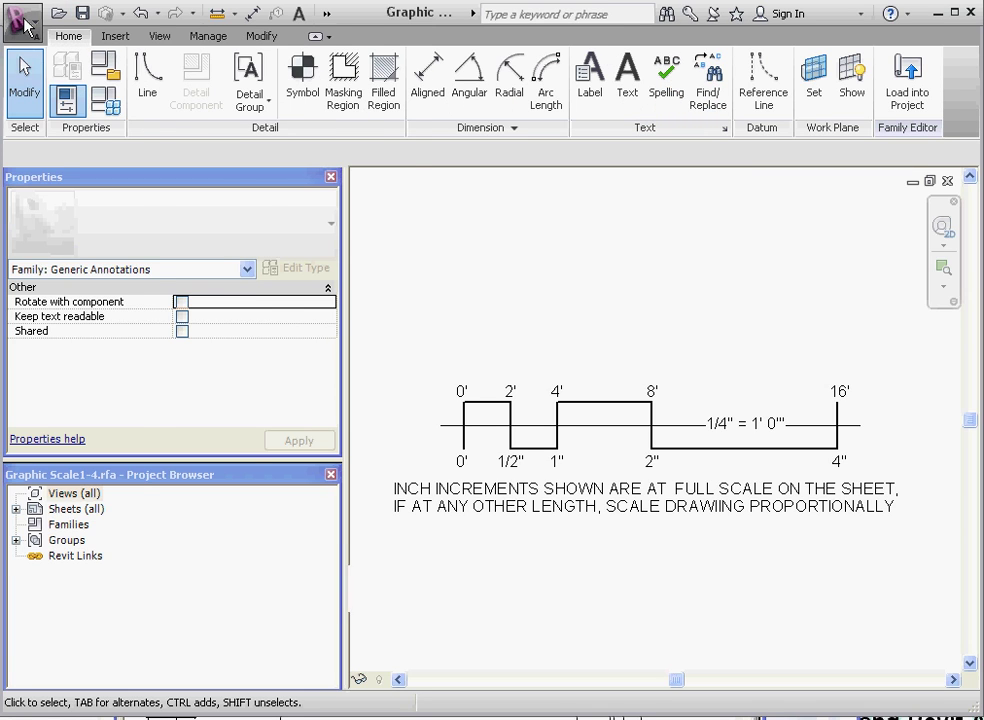
left_click(18, 12)
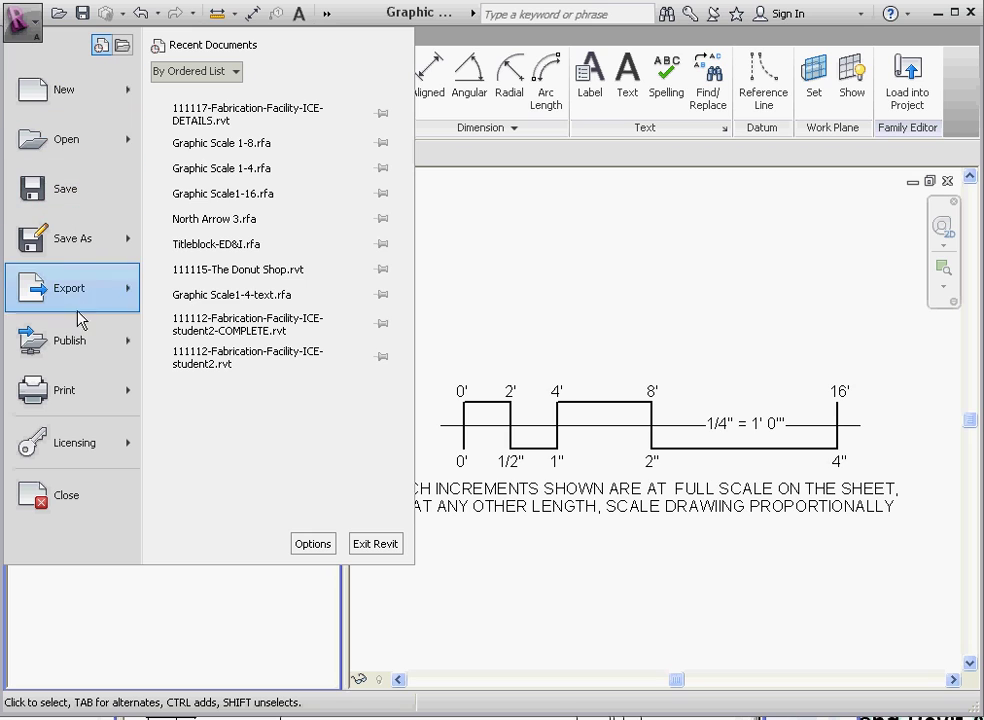
left_click(58, 190)
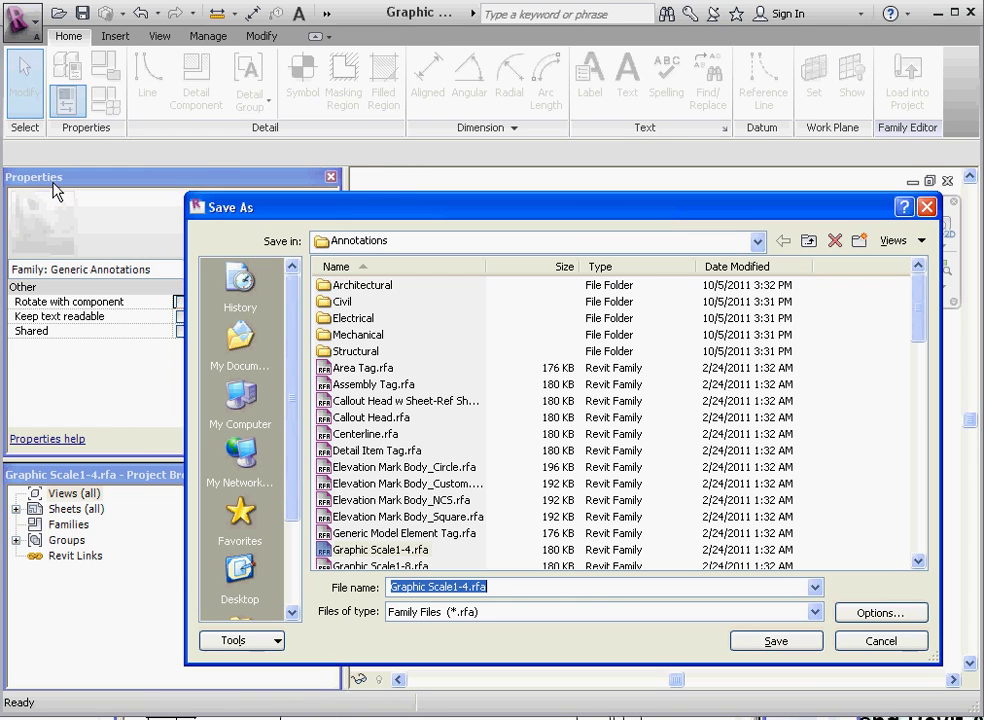
left_click(806, 646)
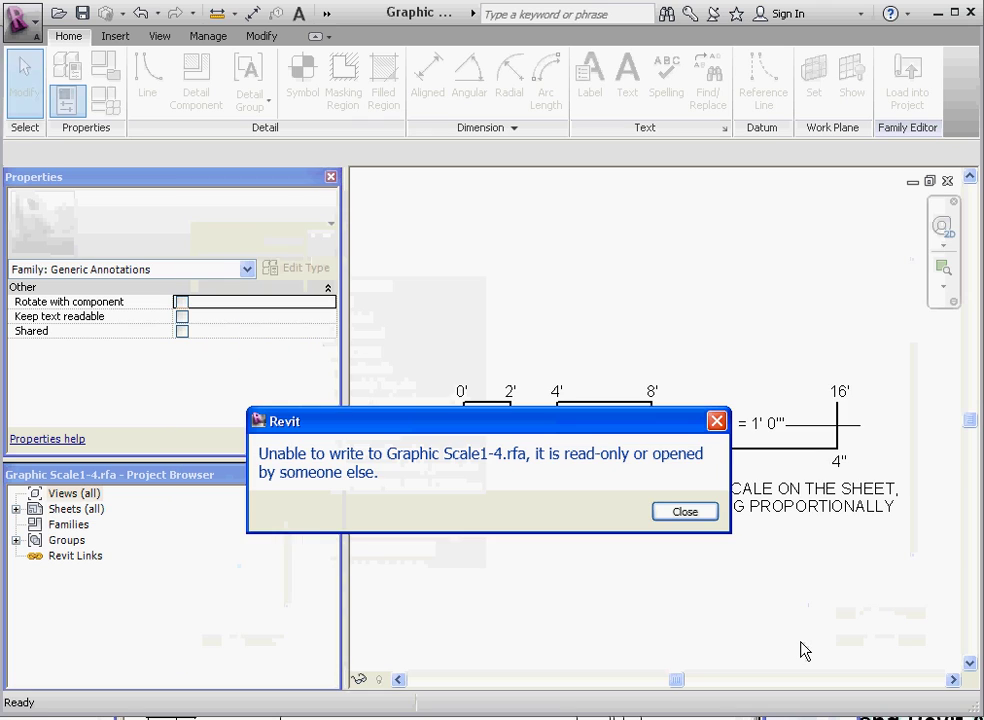
left_click(689, 512)
left_click(683, 504)
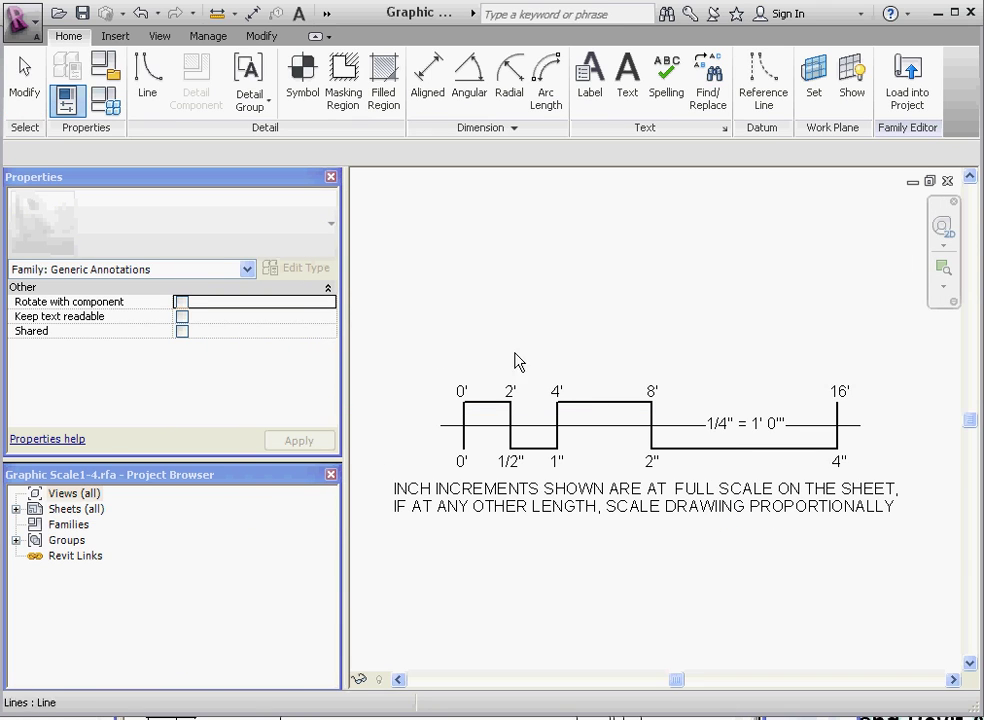
Step: Save the family as Graphic Scale 1-4.rfa, replacing the existing file
left_click(22, 26)
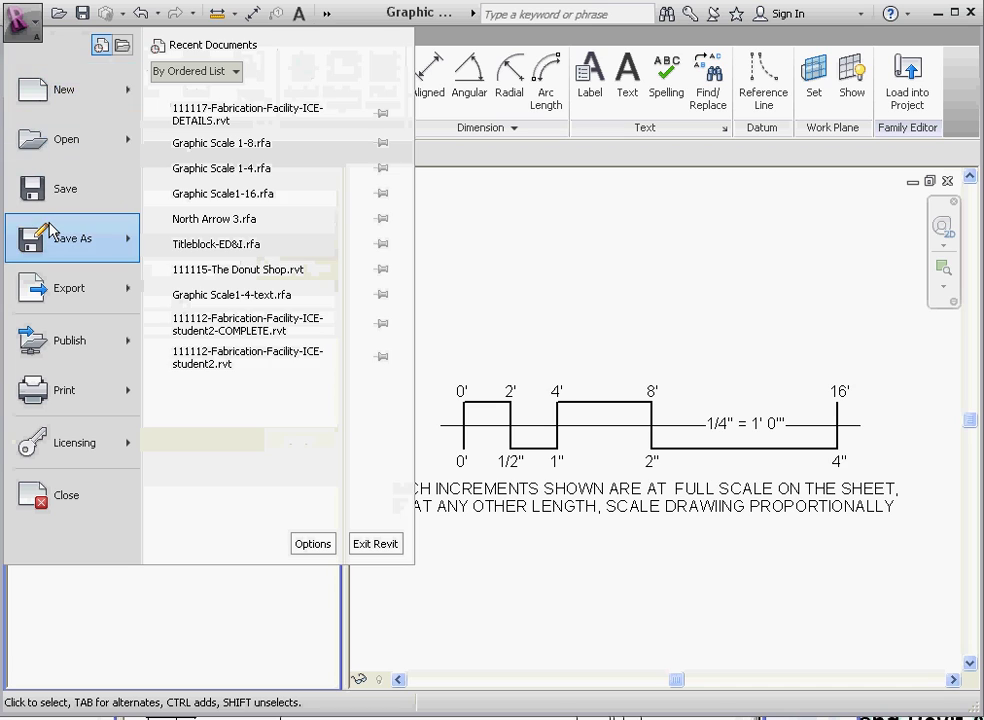
mouse_move(66, 237)
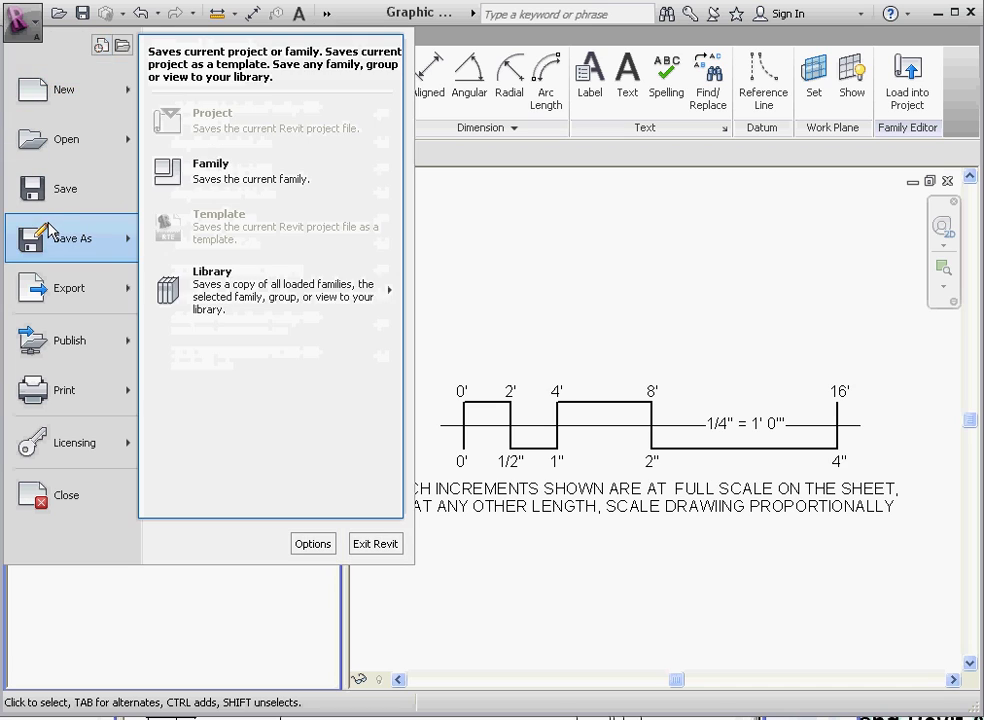
left_click(224, 168)
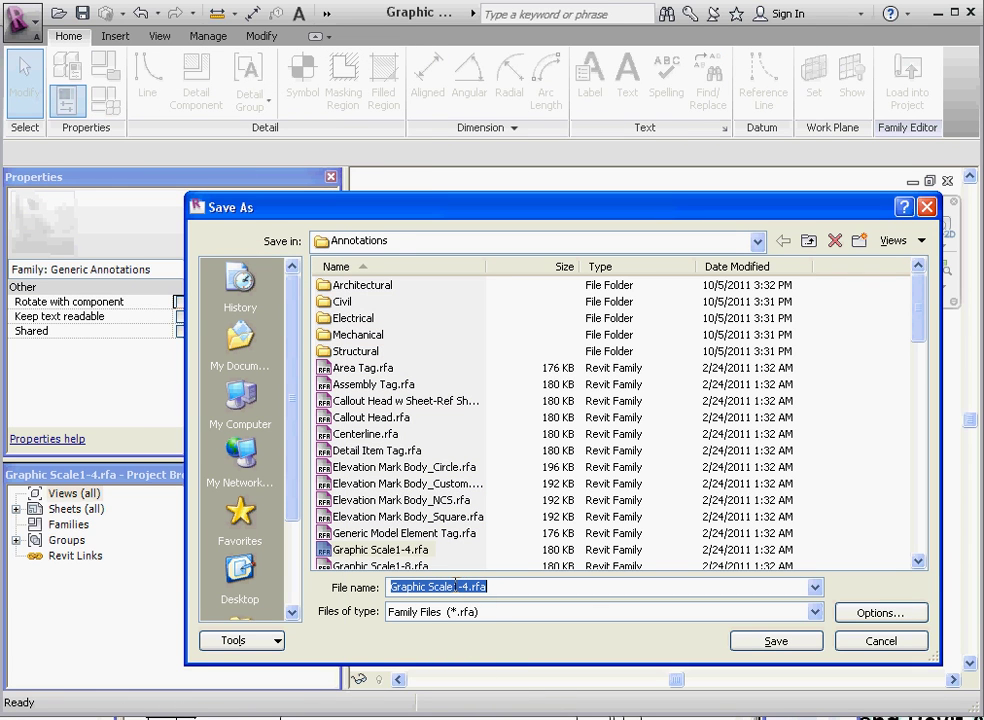
left_click(452, 586)
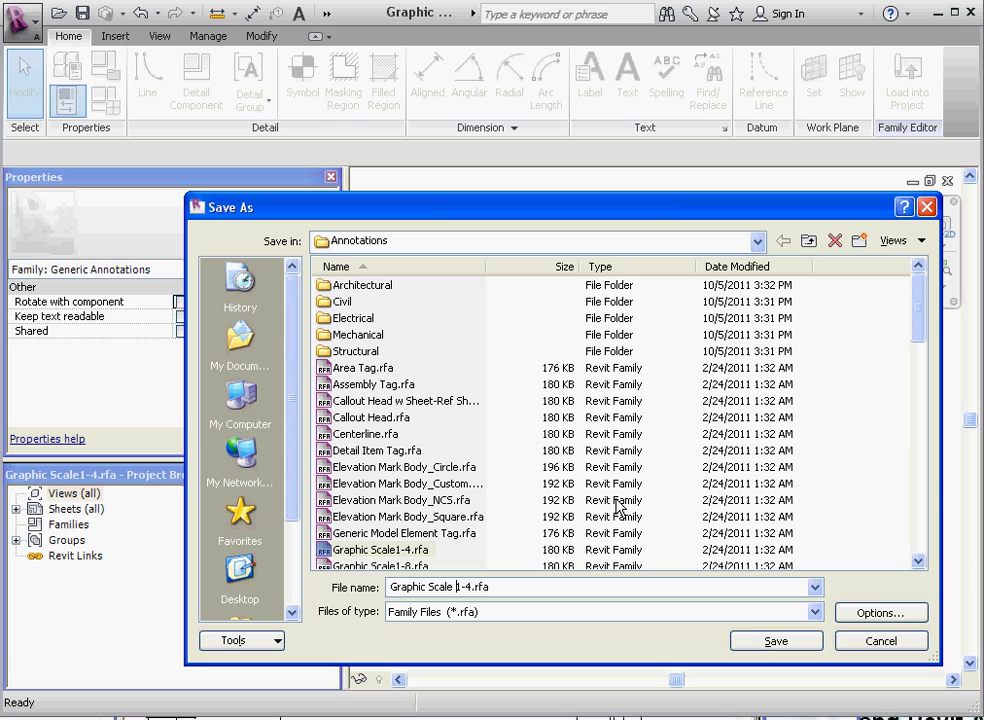
left_click(772, 642)
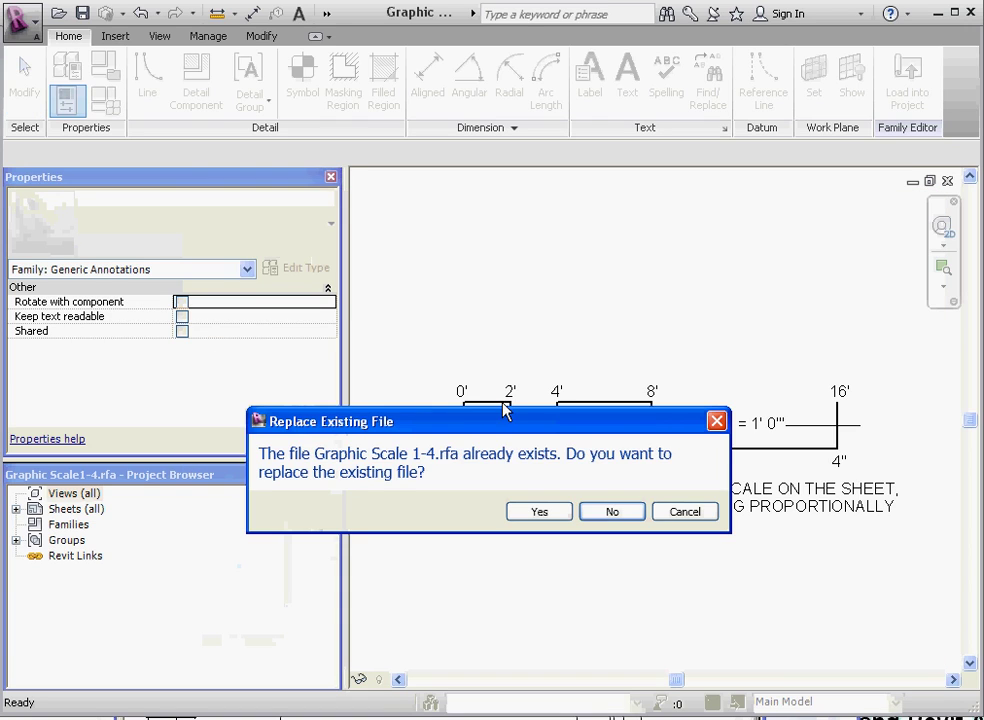
left_click(539, 512)
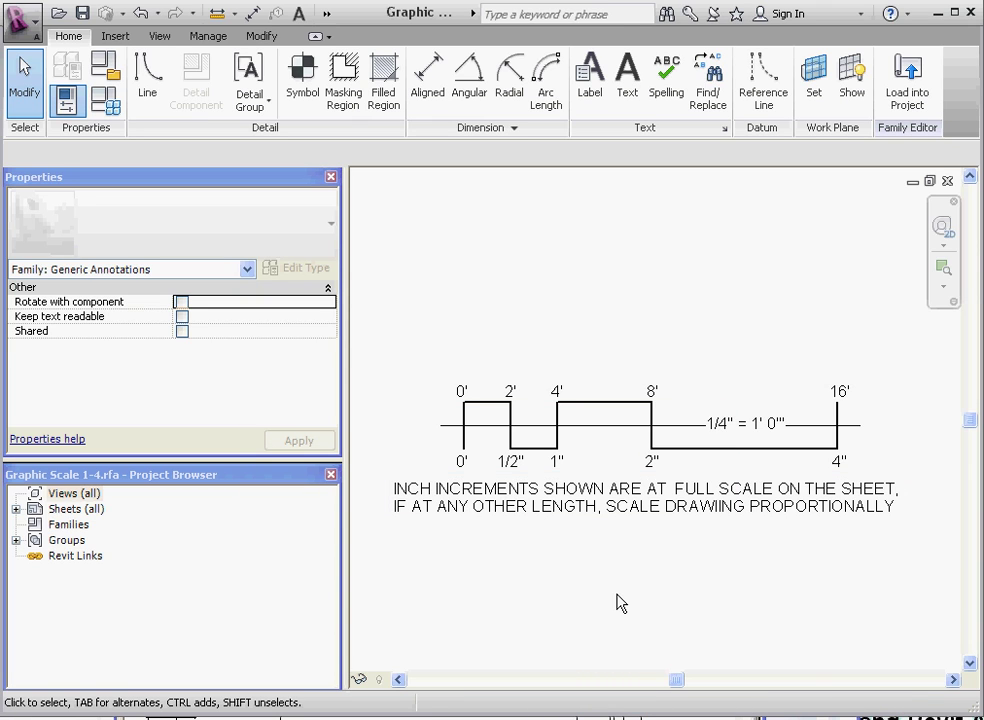
scroll(696, 582, "down", 1)
scroll(667, 467, "up", 2)
scroll(618, 285, "down", 1)
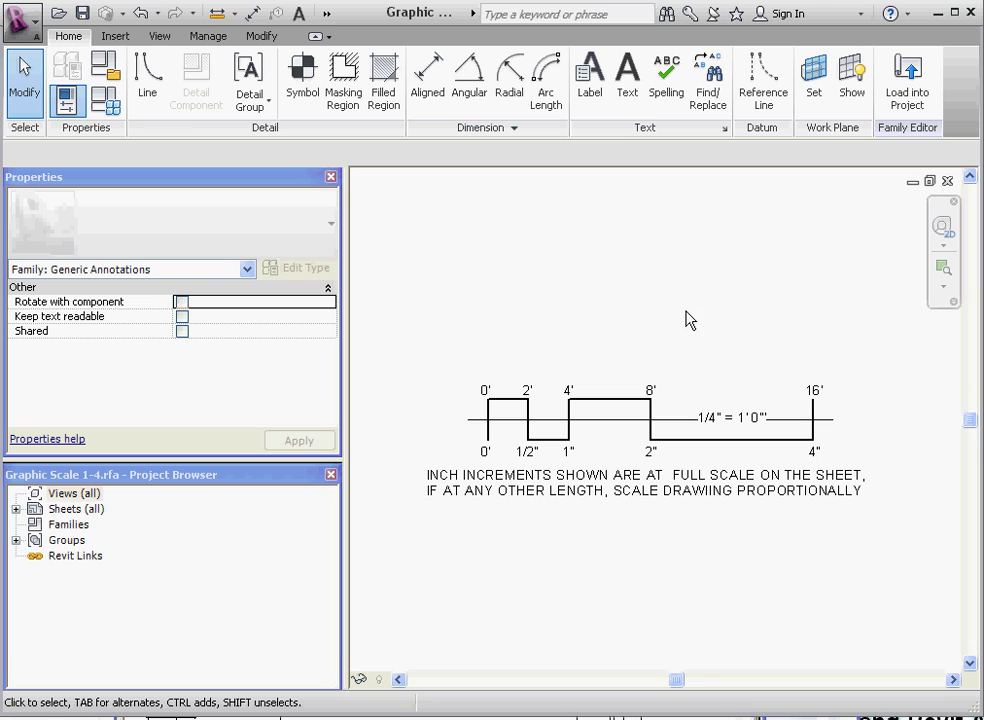
Step: Save the family as Graphic Scale 1-8.rfa by changing the 4 in the name to 8
left_click(20, 18)
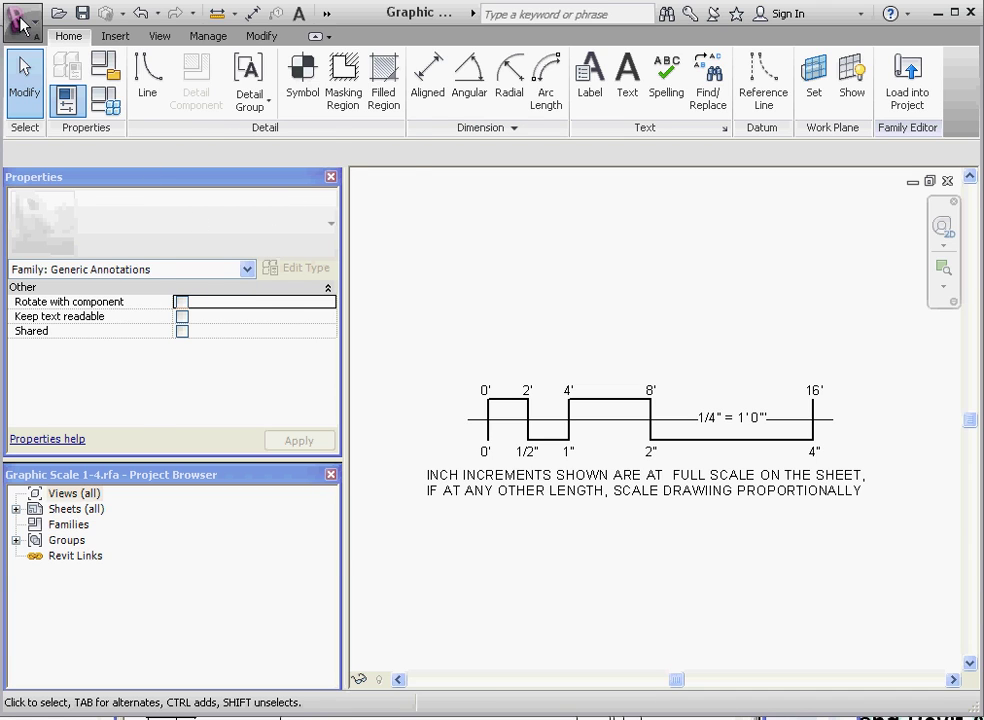
mouse_move(44, 248)
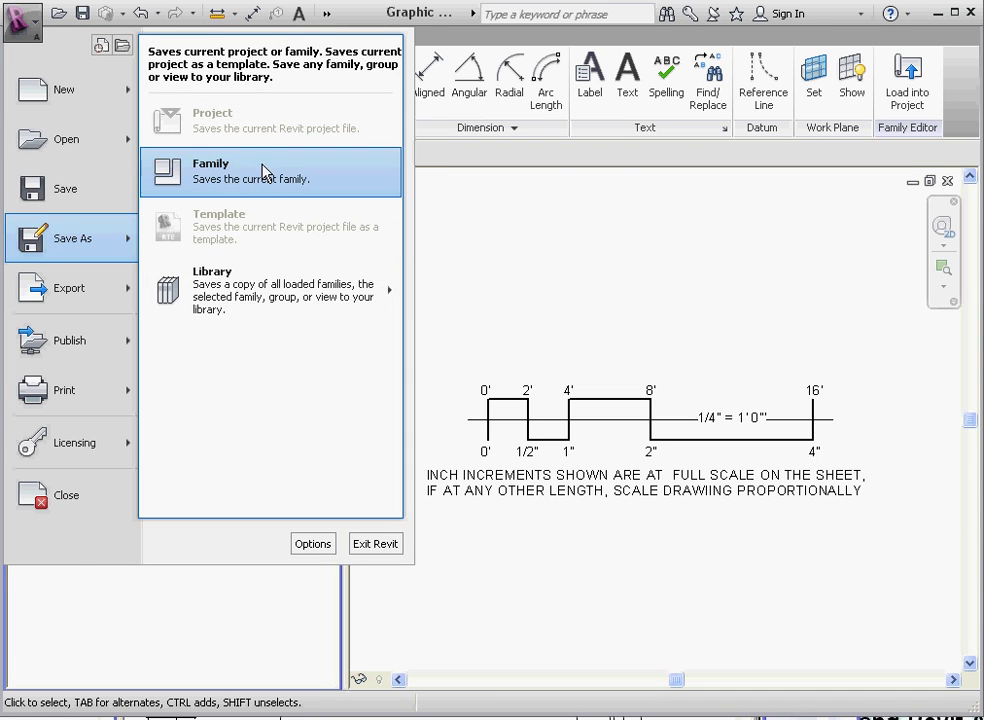
left_click(228, 180)
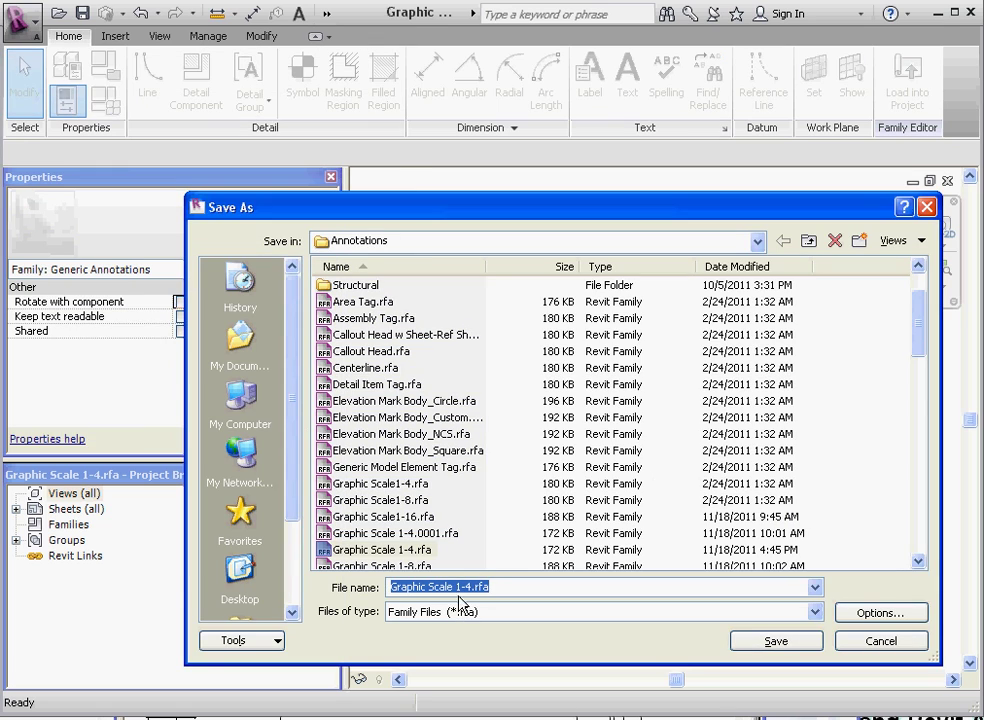
left_click(476, 586)
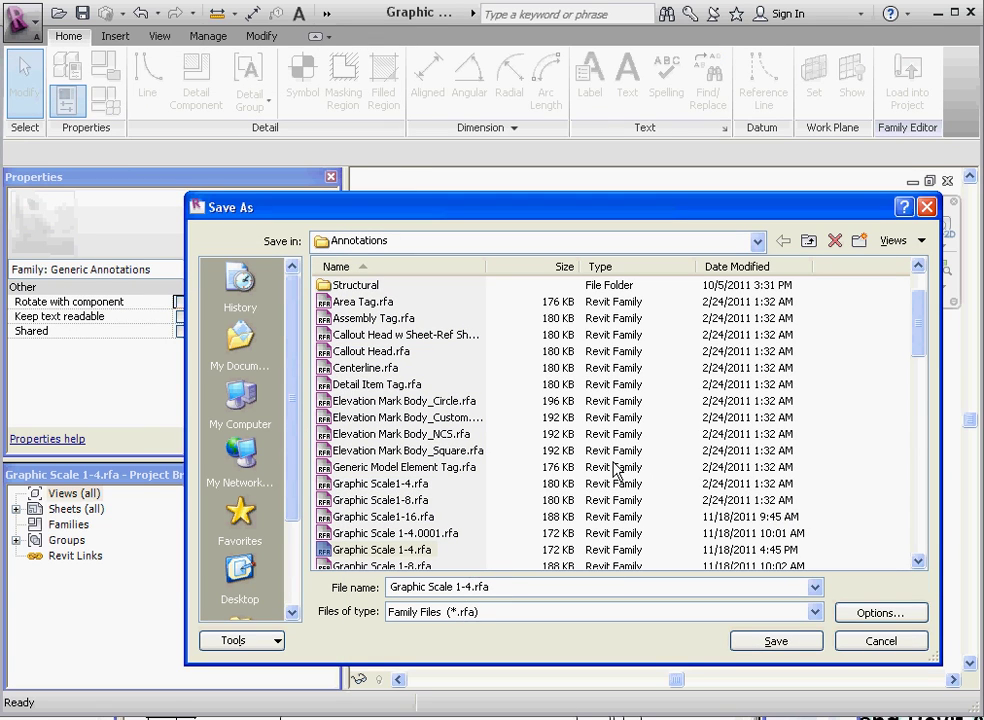
type("8")
left_click(782, 641)
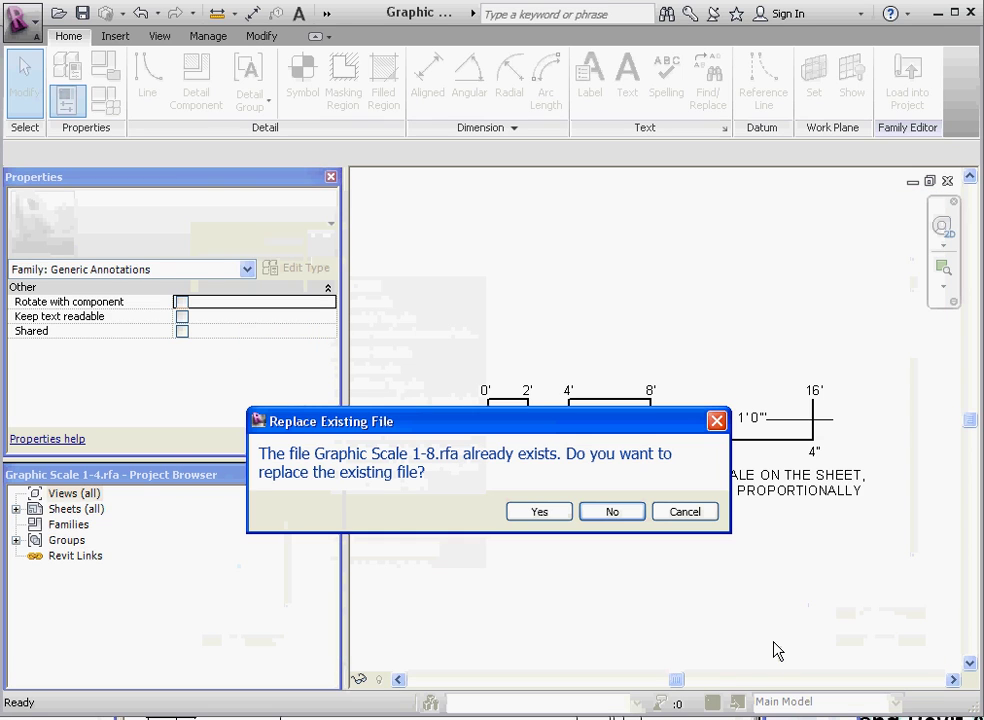
Step: Overwrite the existing Graphic Scale 1-8.rfa file
left_click(545, 515)
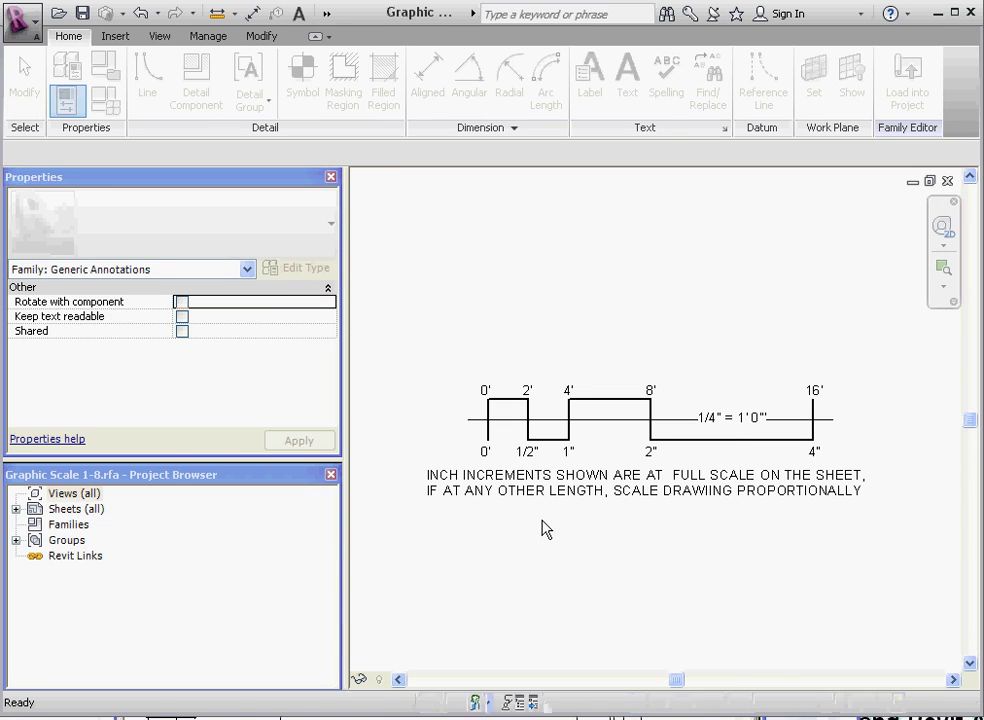
scroll(700, 500, "down", 1)
scroll(725, 490, "up", 2)
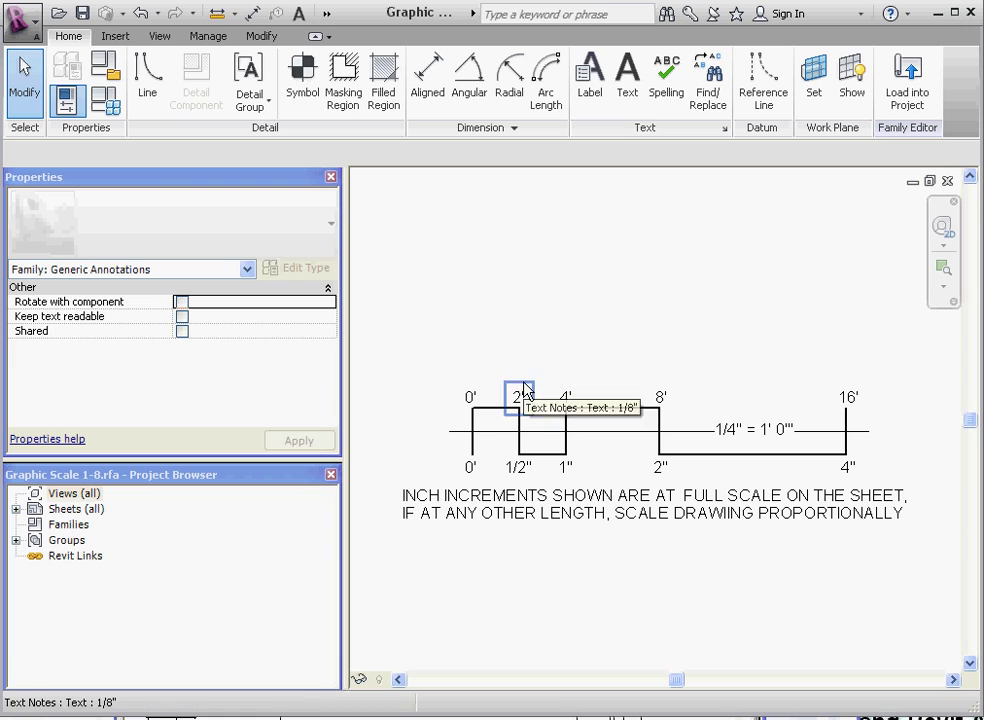
Step: Change the rightmost top label from 16' to 32'
left_click(856, 404)
left_click(853, 400)
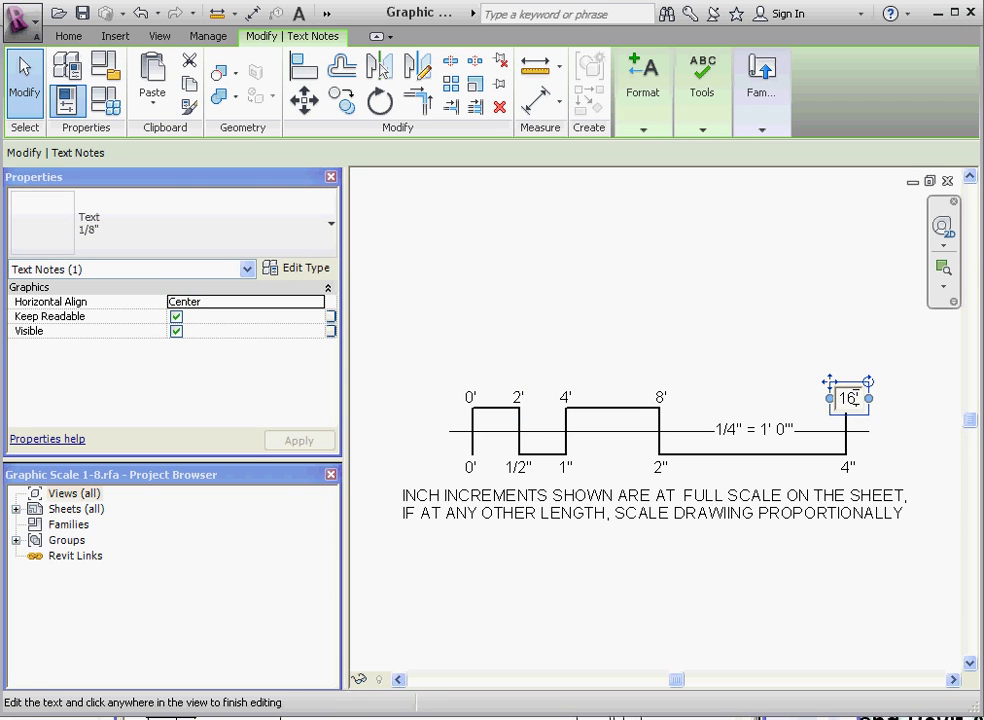
key("BackSpace")
key("BackSpace")
key("BackSpace")
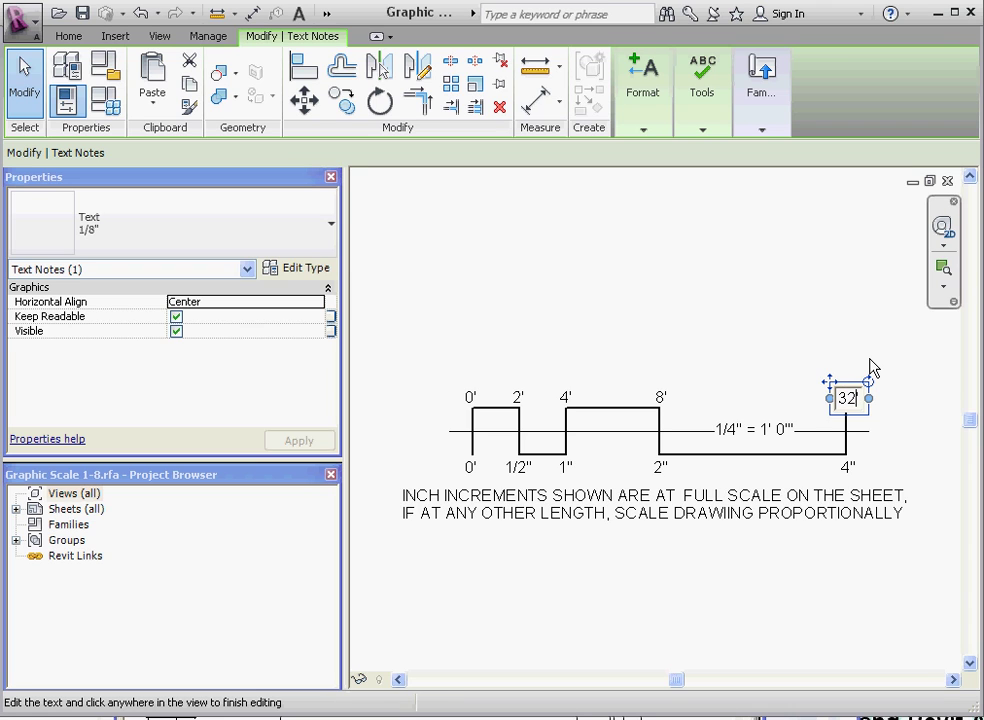
type("32'")
left_click(764, 277)
scroll(731, 426, "down", 2)
scroll(752, 367, "up", 4)
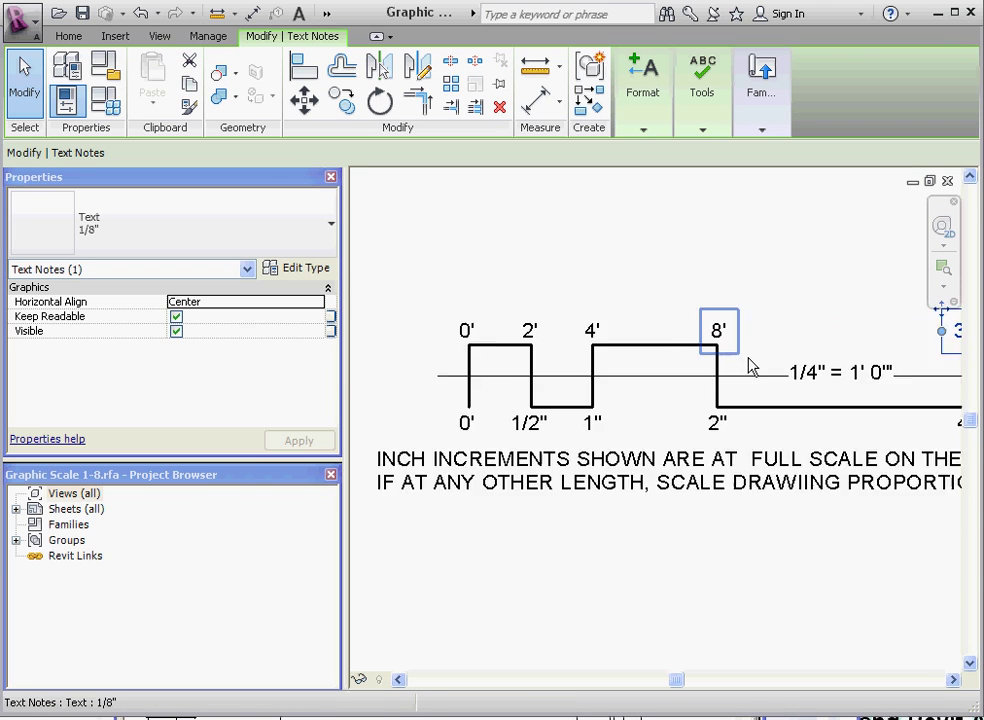
scroll(752, 367, "up", 2)
Step: Change the 8' label to 16' and widen its box to fit one line
double_click(707, 326)
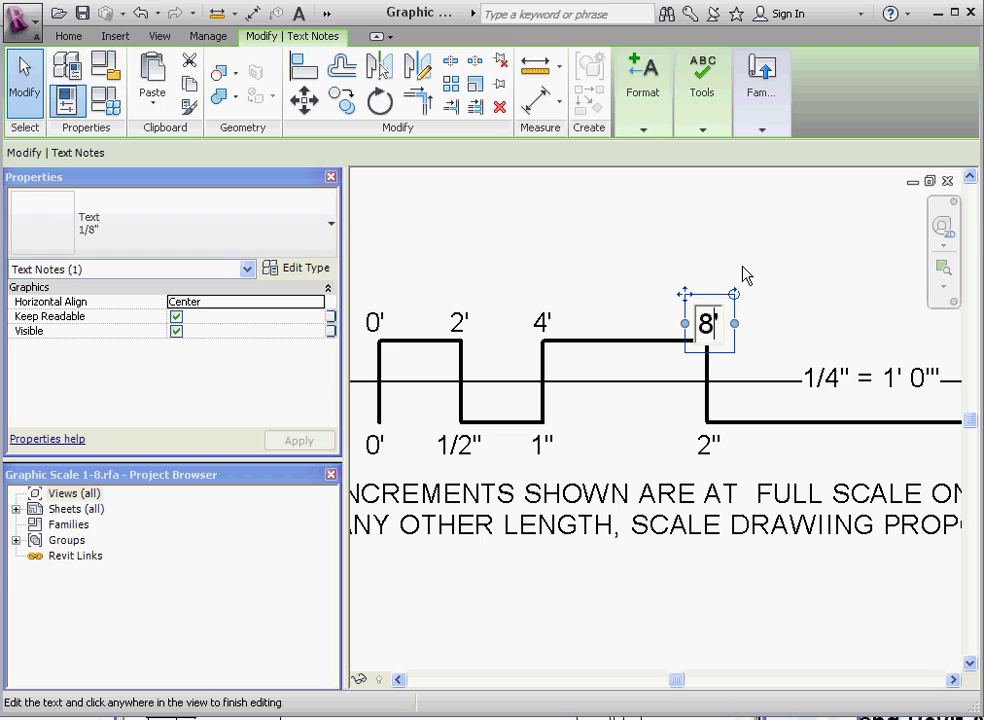
type("16")
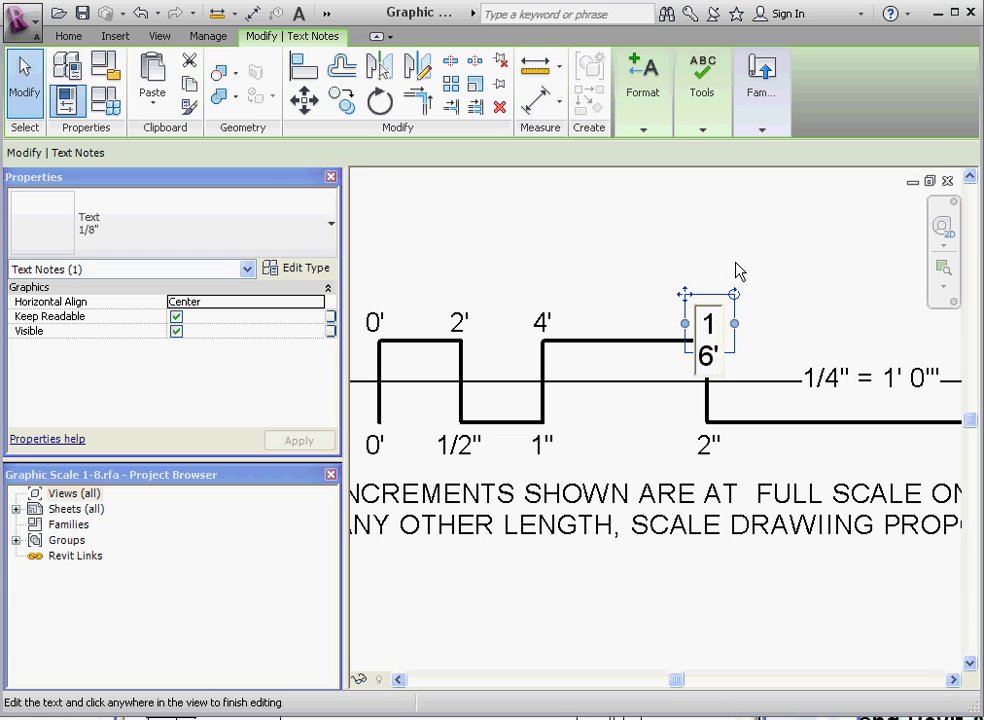
left_click(787, 241)
left_click(787, 241)
left_click(709, 326)
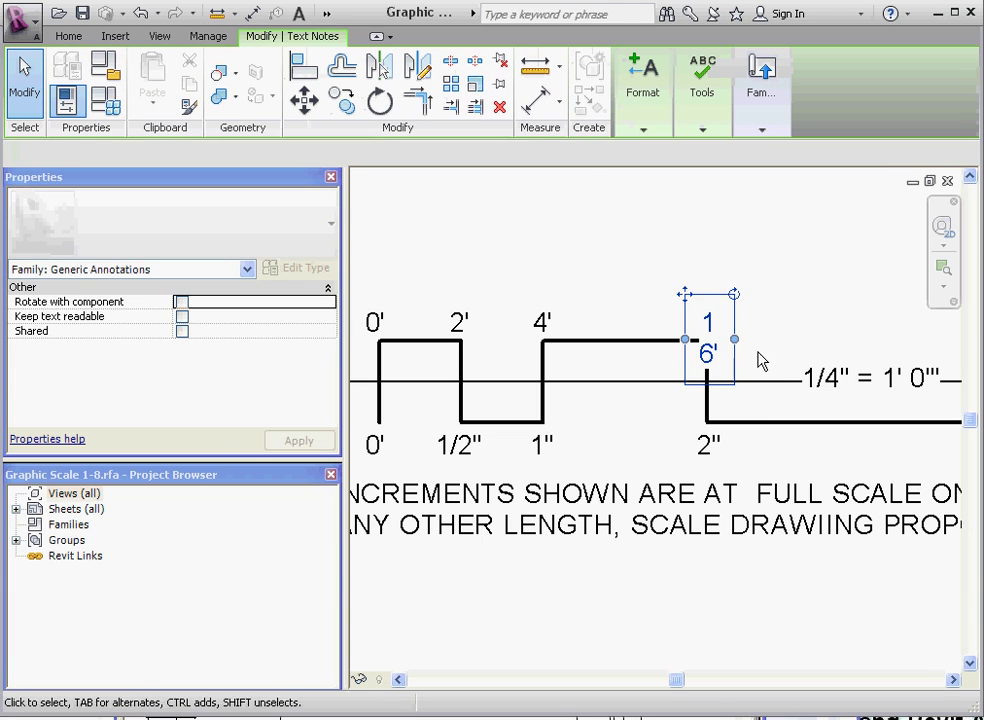
left_click_drag(736, 340, 770, 341)
left_click(672, 213)
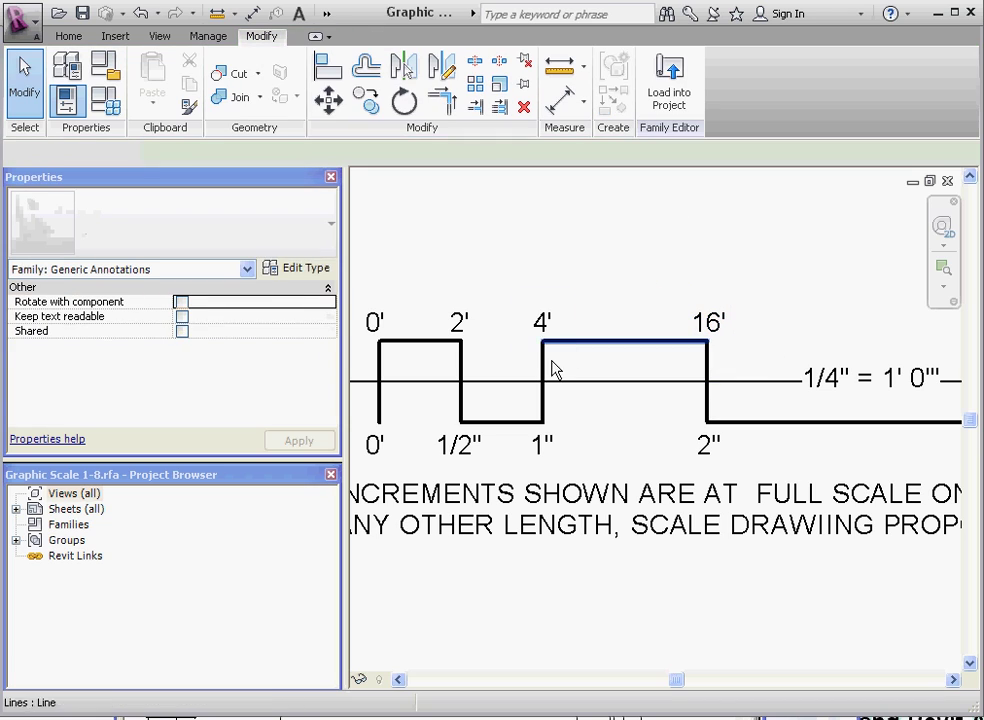
Step: Change the 4' label to 8' and the 2' label to 4'
double_click(540, 325)
left_click(576, 276)
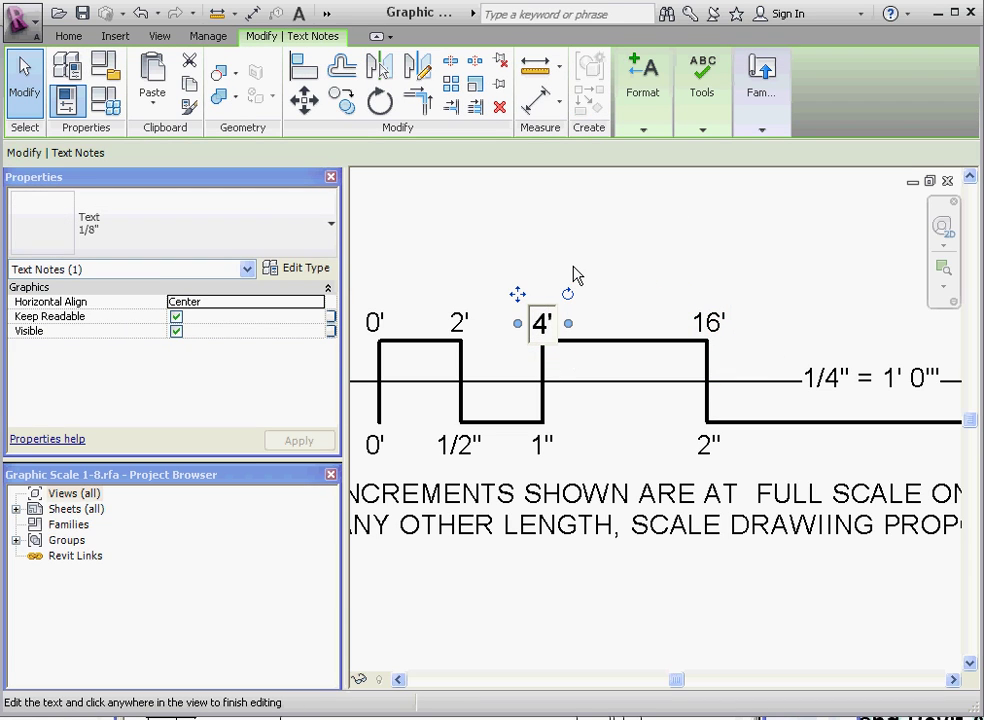
type("8")
left_click(604, 215)
left_click(604, 215)
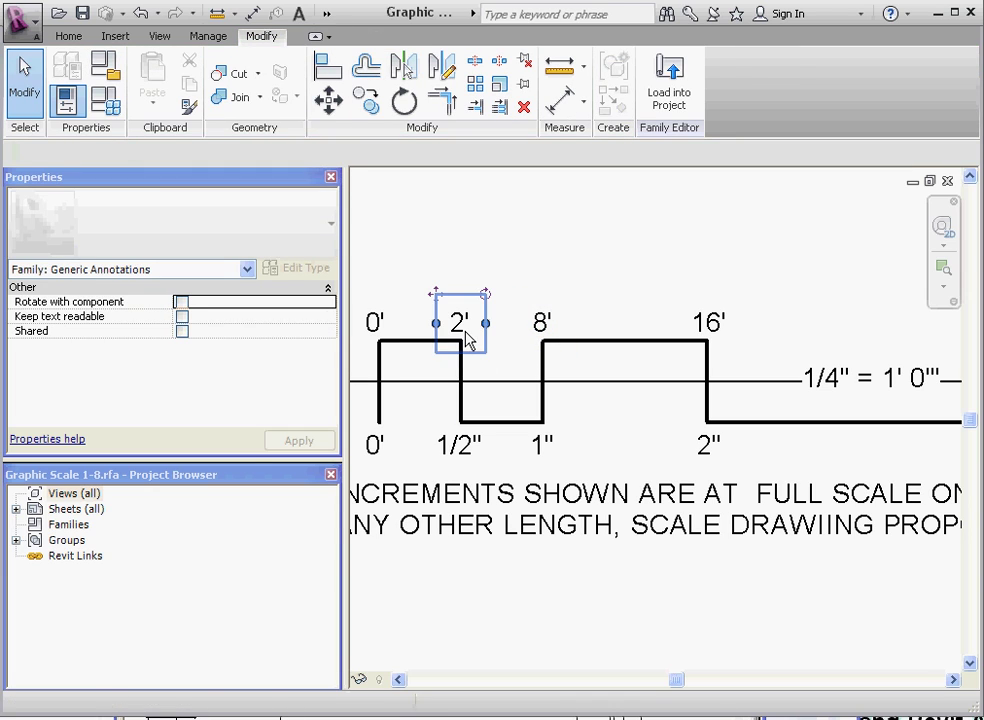
double_click(460, 325)
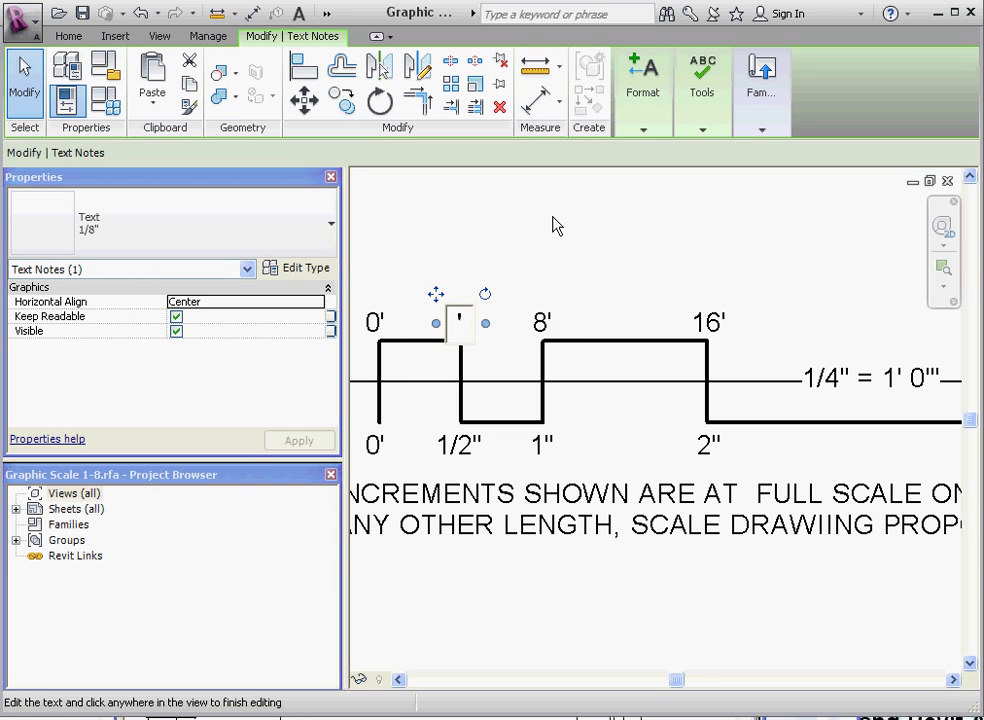
left_click(577, 221)
left_click(592, 222)
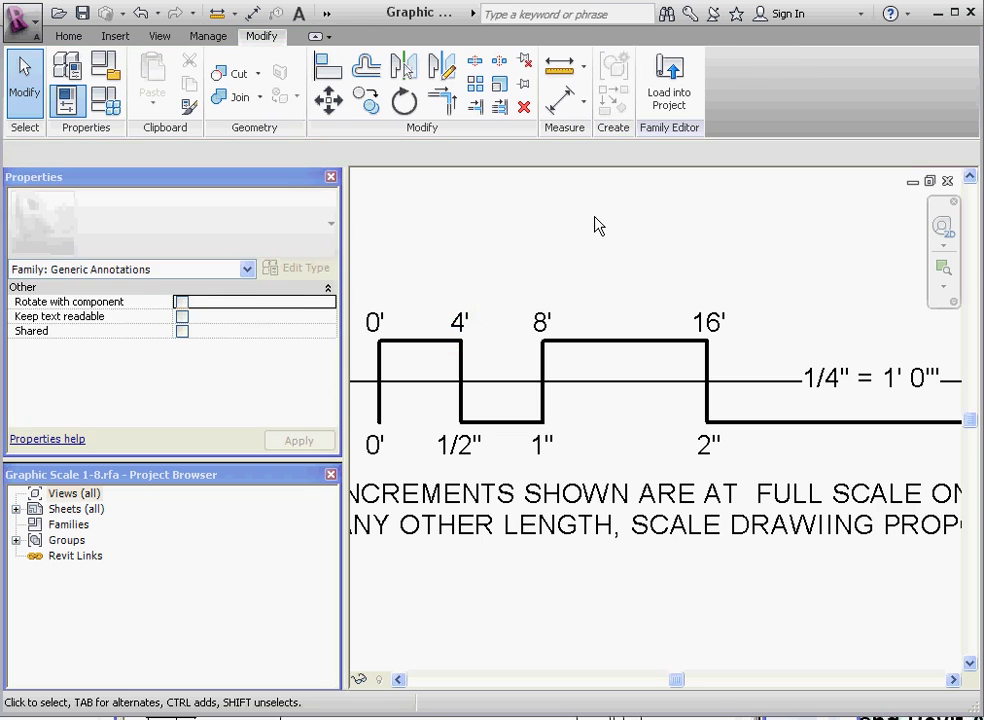
scroll(558, 266, "down", 3)
scroll(604, 576, "down", 2)
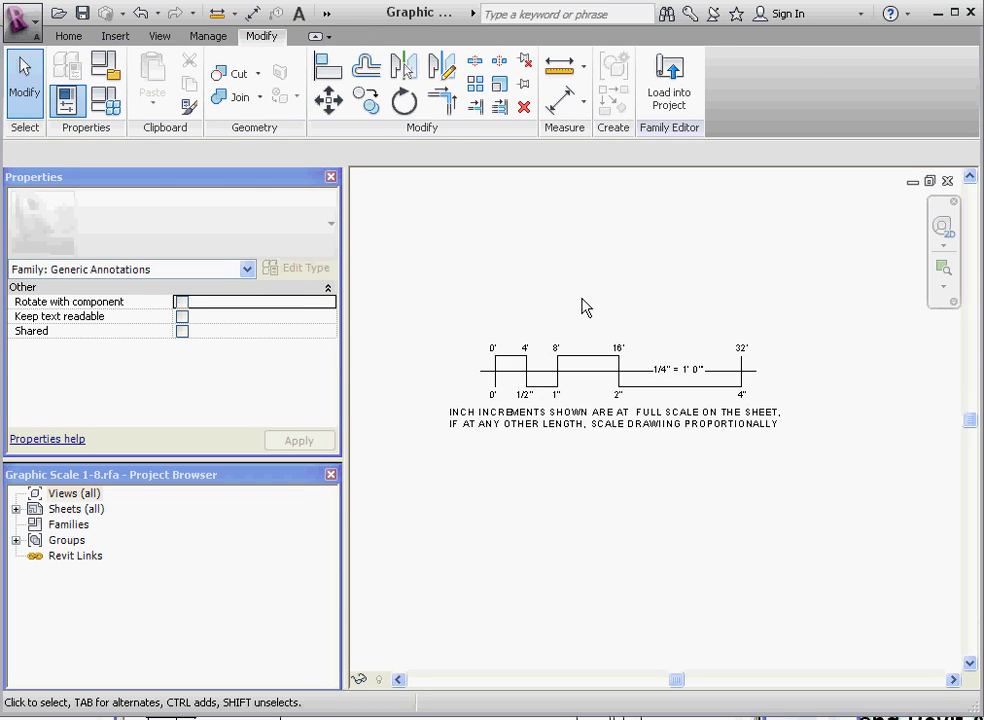
scroll(577, 368, "up", 2)
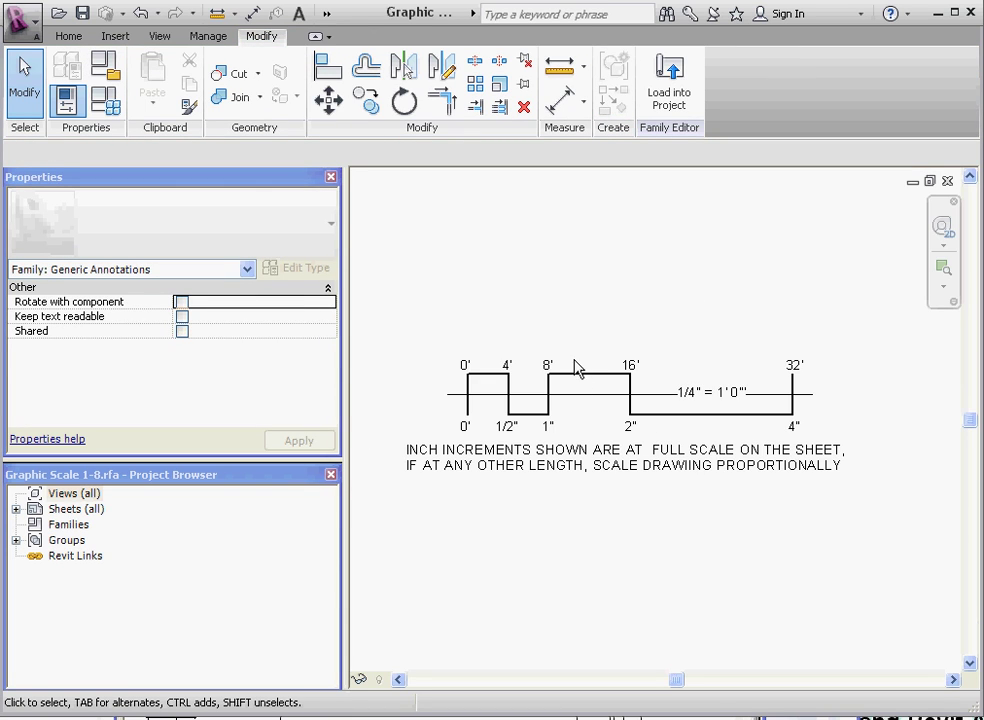
scroll(709, 380, "up", 2)
Step: Edit the ratio text note so it reads 1/8" = 1' 0" instead of 1/4"
left_click(707, 413)
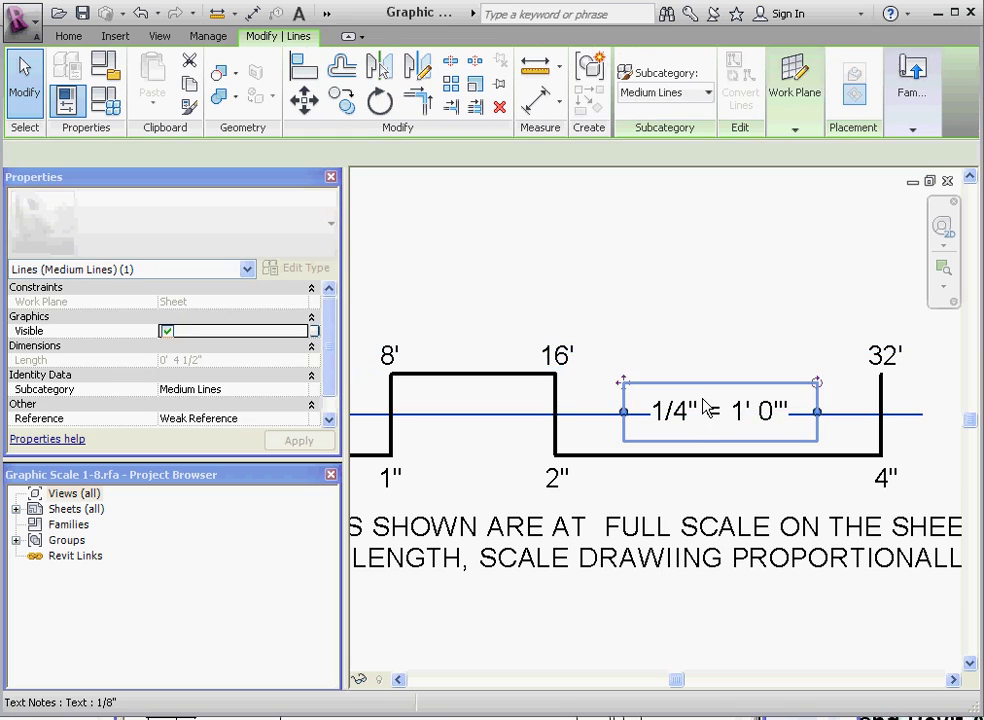
double_click(706, 408)
key("BackSpace")
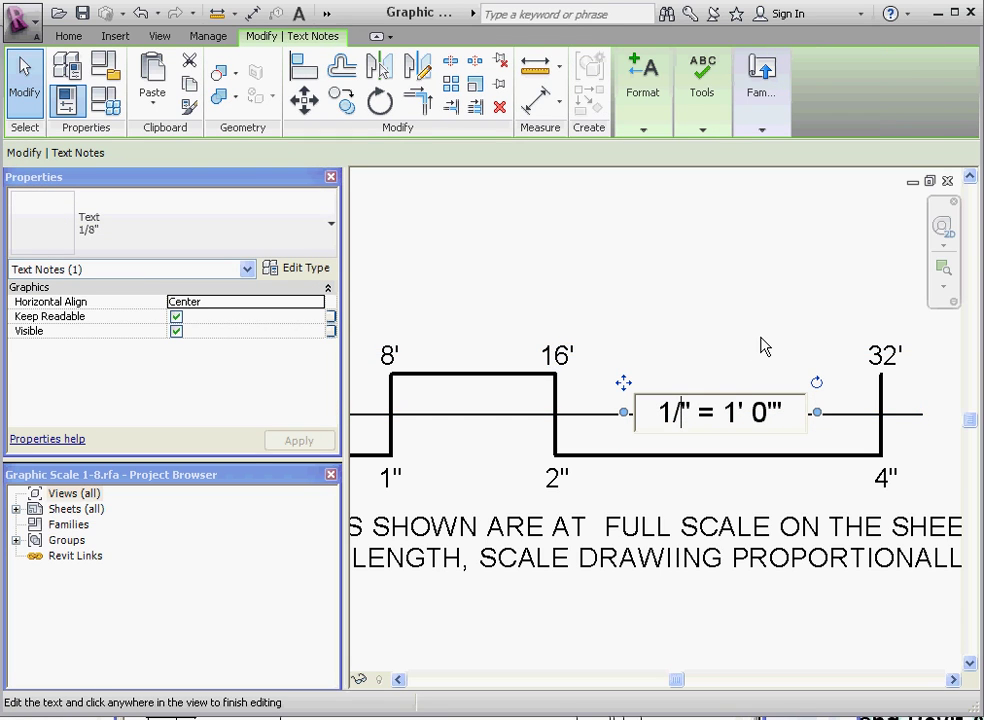
type("8")
left_click(718, 285)
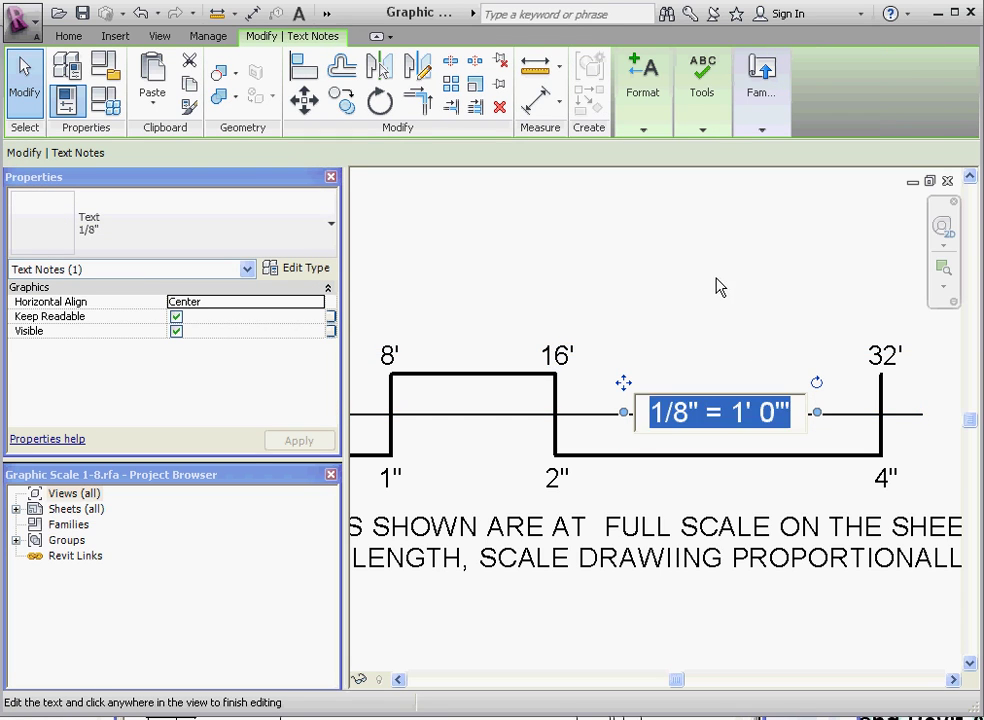
scroll(605, 335, "down", 2)
left_click(703, 296)
scroll(643, 402, "up", 3)
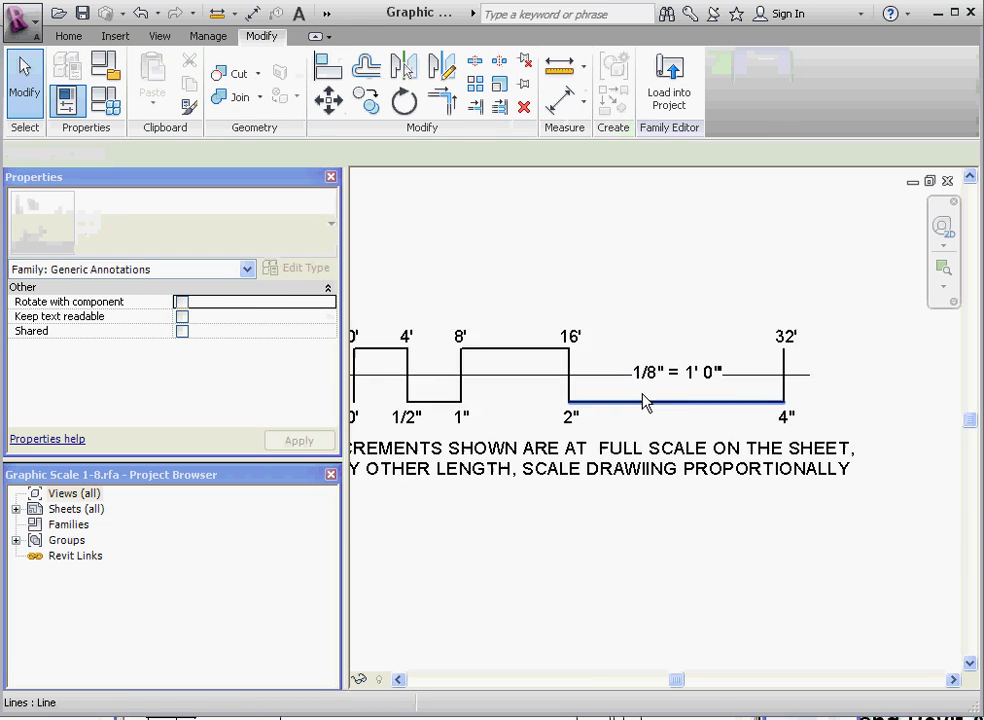
scroll(750, 535, "down", 2)
scroll(600, 500, "down", 1)
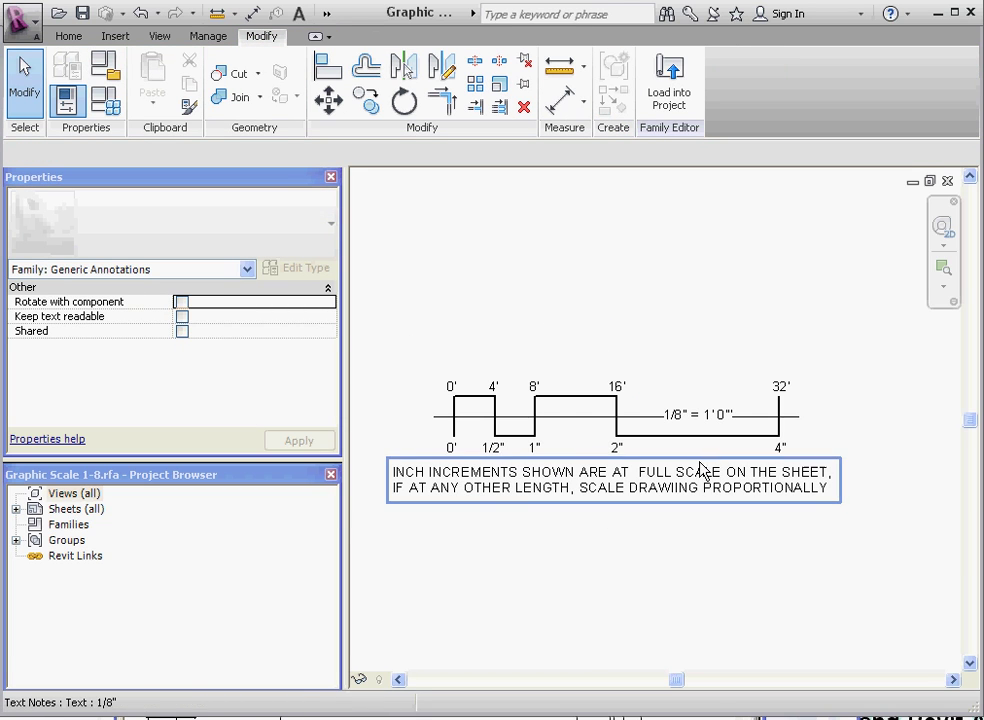
scroll(650, 385, "down", 1)
scroll(534, 345, "up", 2)
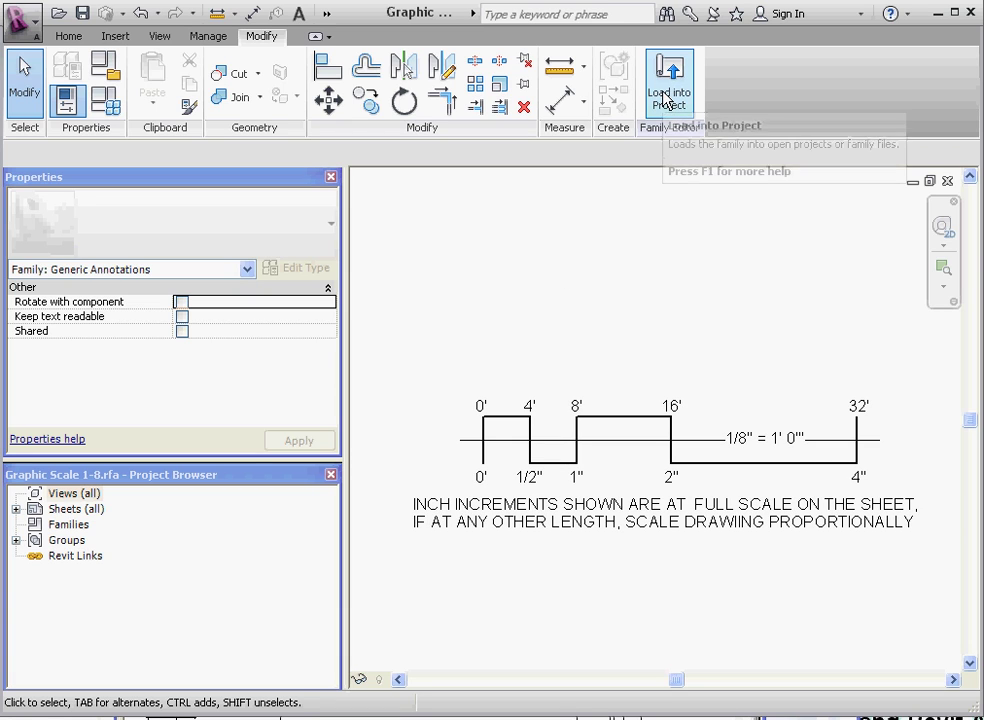
Step: Save the Graphic Scale 1-8 family and place one copy in the GROUND floor plan
left_click(19, 20)
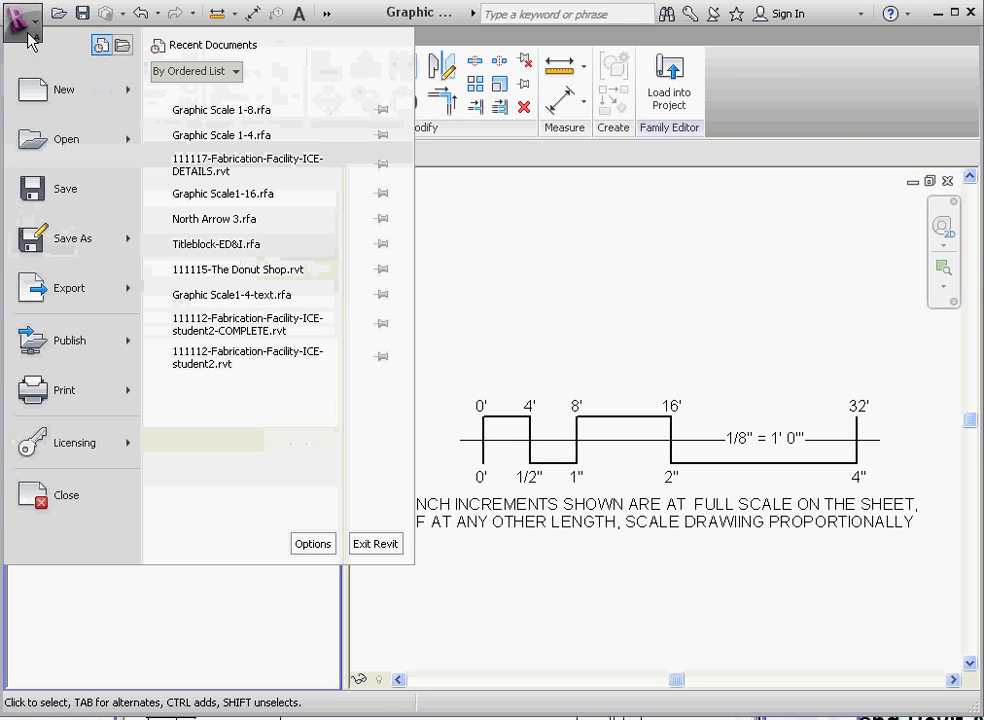
left_click(55, 195)
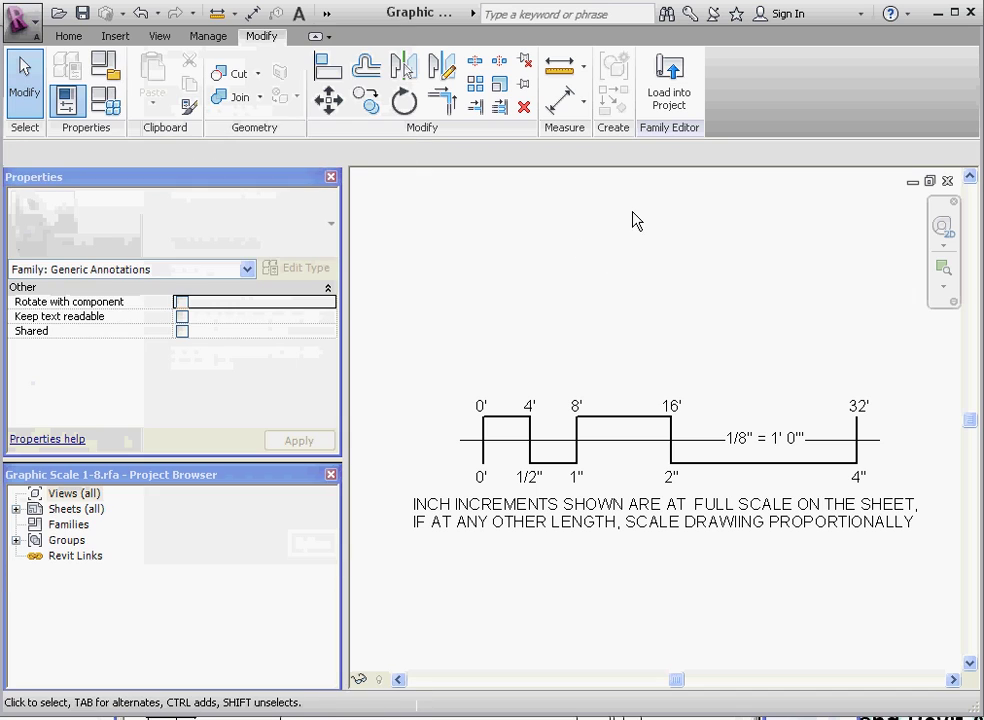
left_click(669, 84)
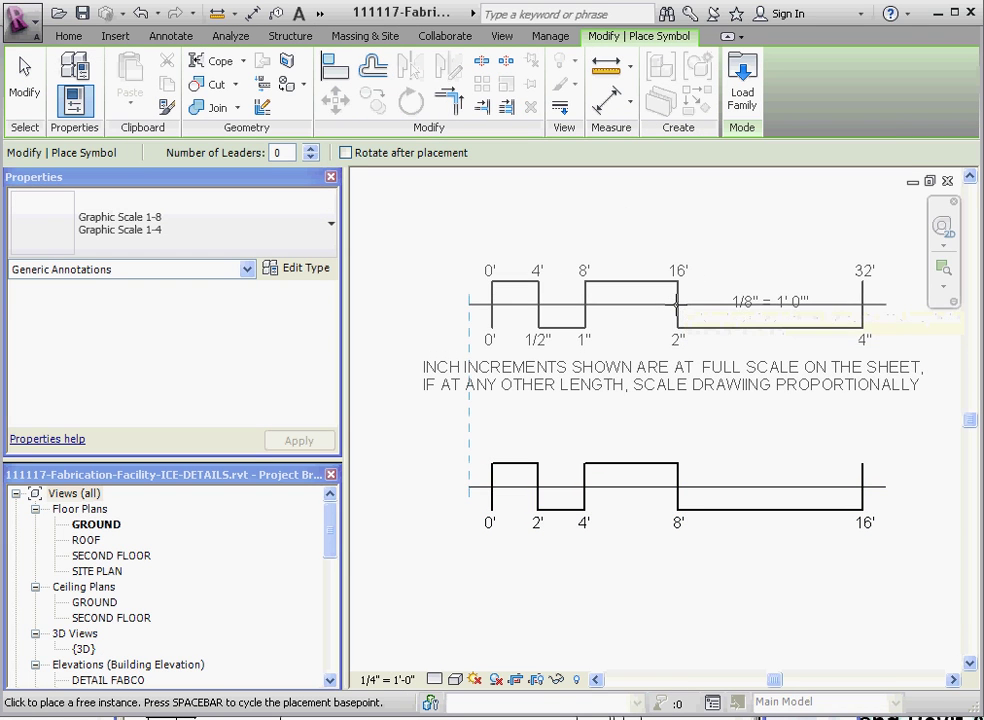
left_click(677, 310)
scroll(600, 605, "down", 1)
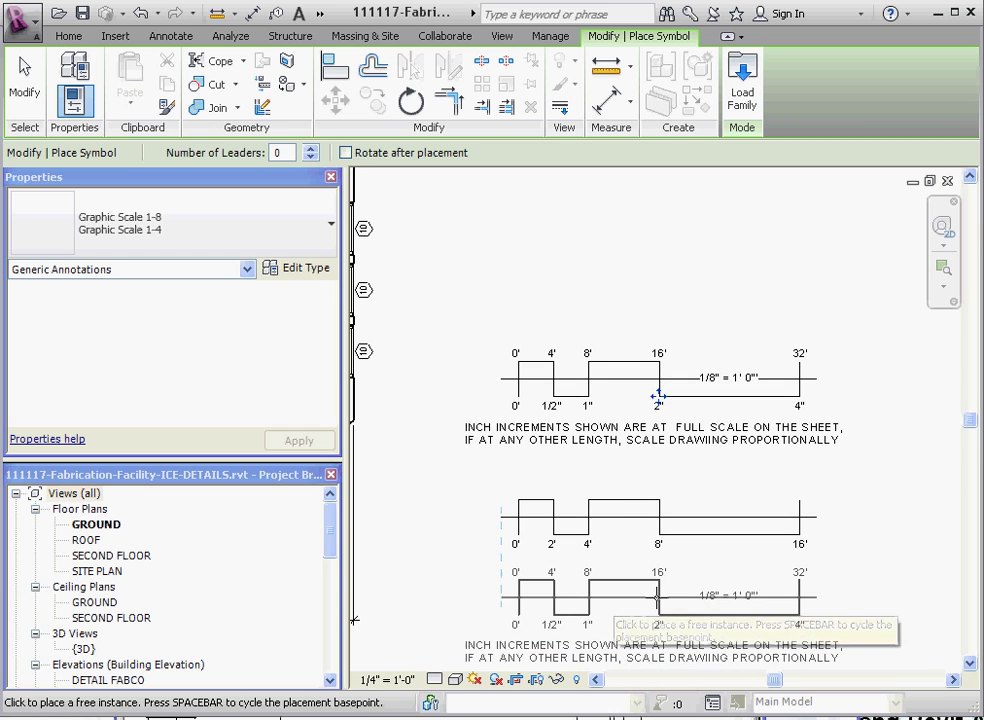
key("Escape")
scroll(700, 560, "down", 1)
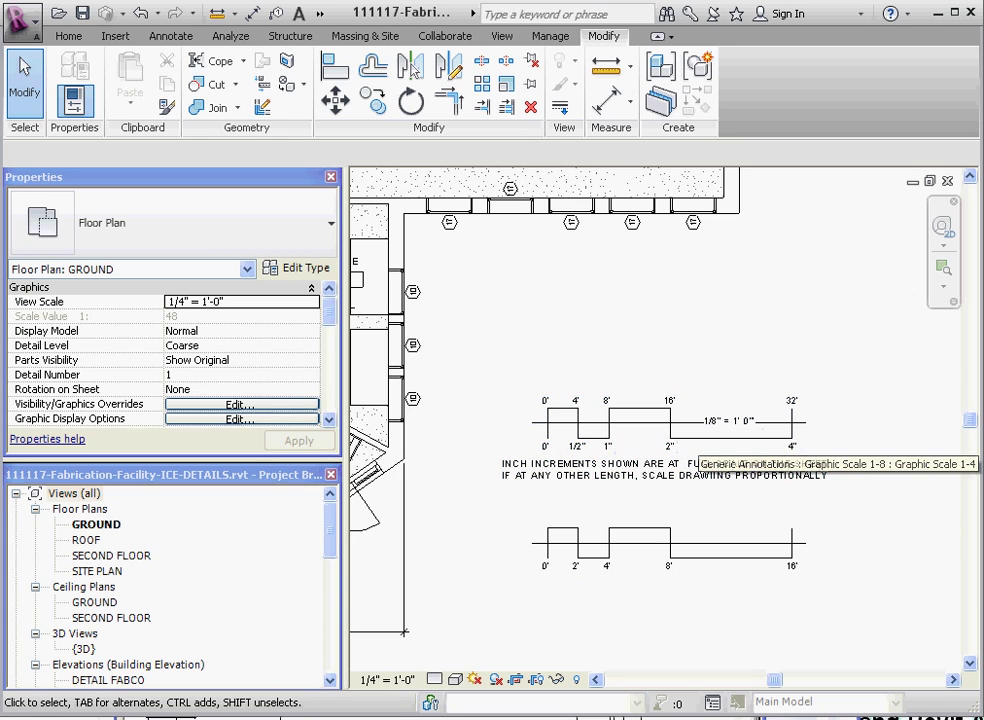
scroll(675, 572, "up", 2)
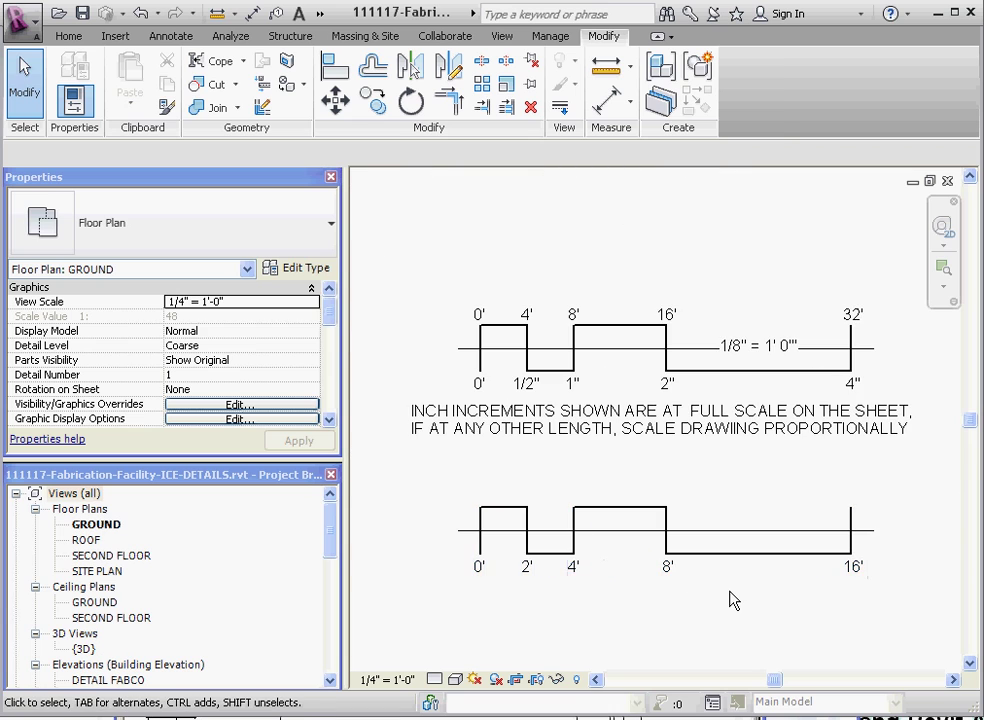
scroll(731, 598, "down", 4)
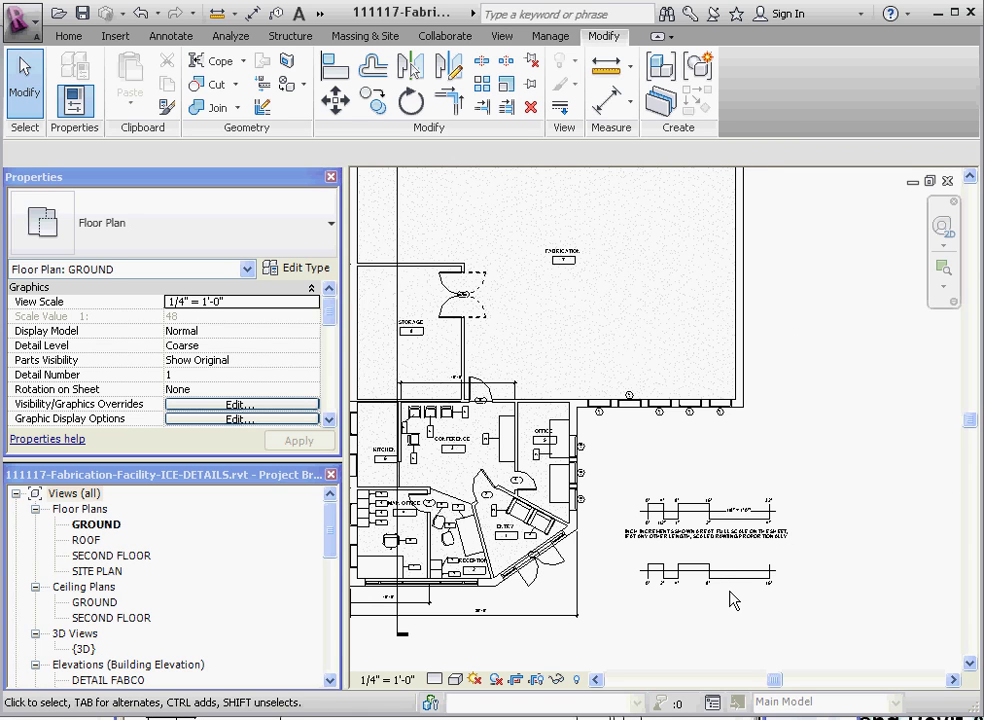
scroll(765, 567, "down", 2)
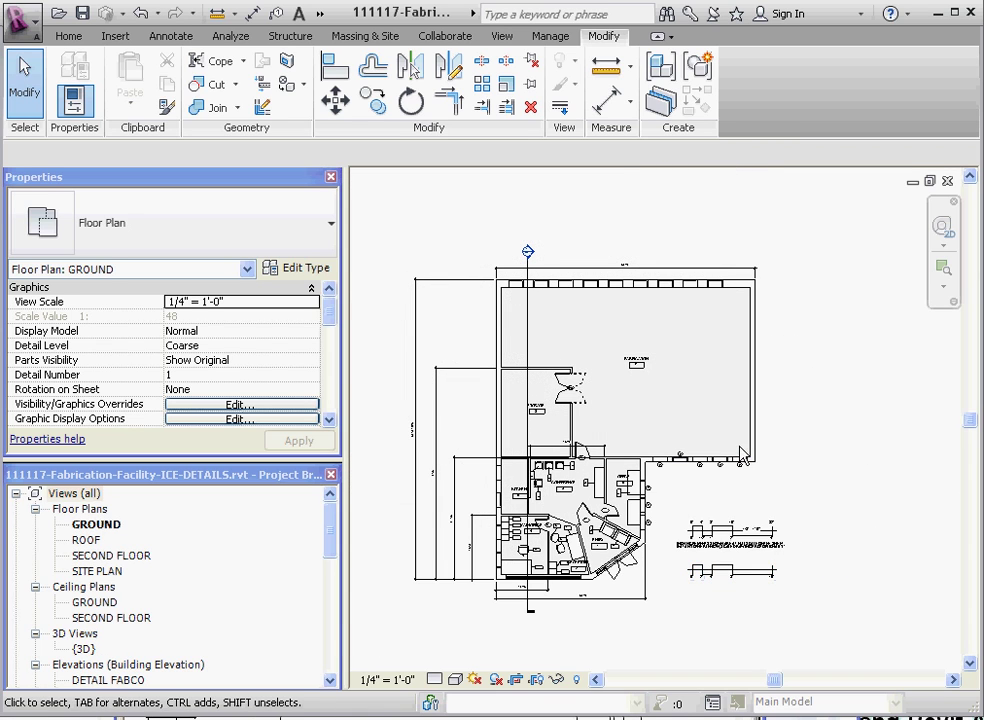
scroll(736, 516, "up", 4)
scroll(740, 516, "down", 4)
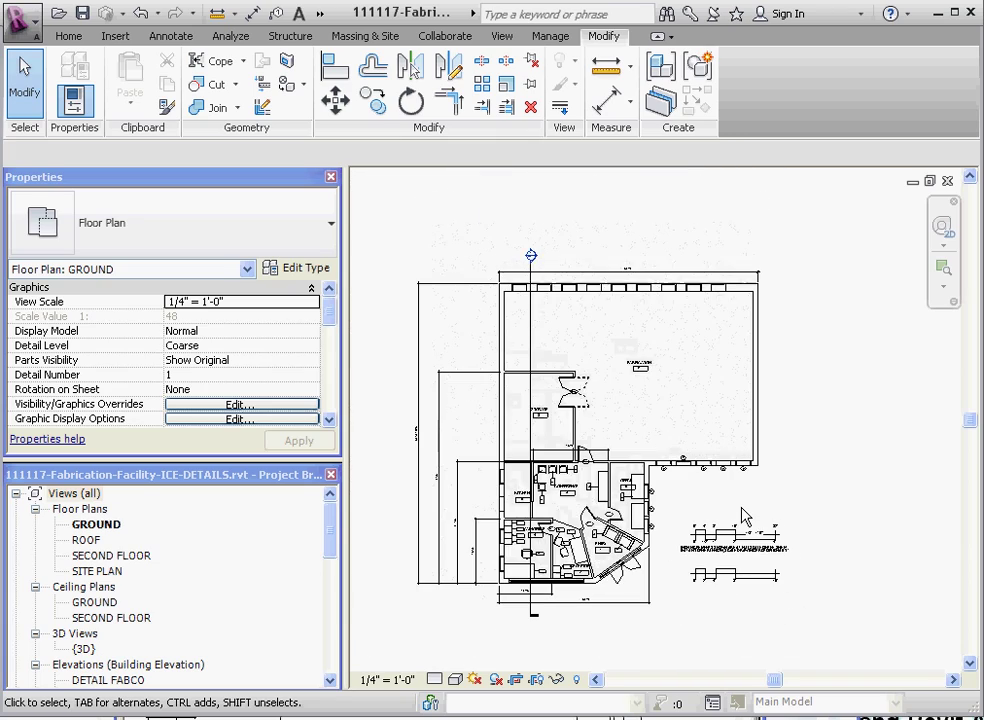
scroll(780, 560, "up", 5)
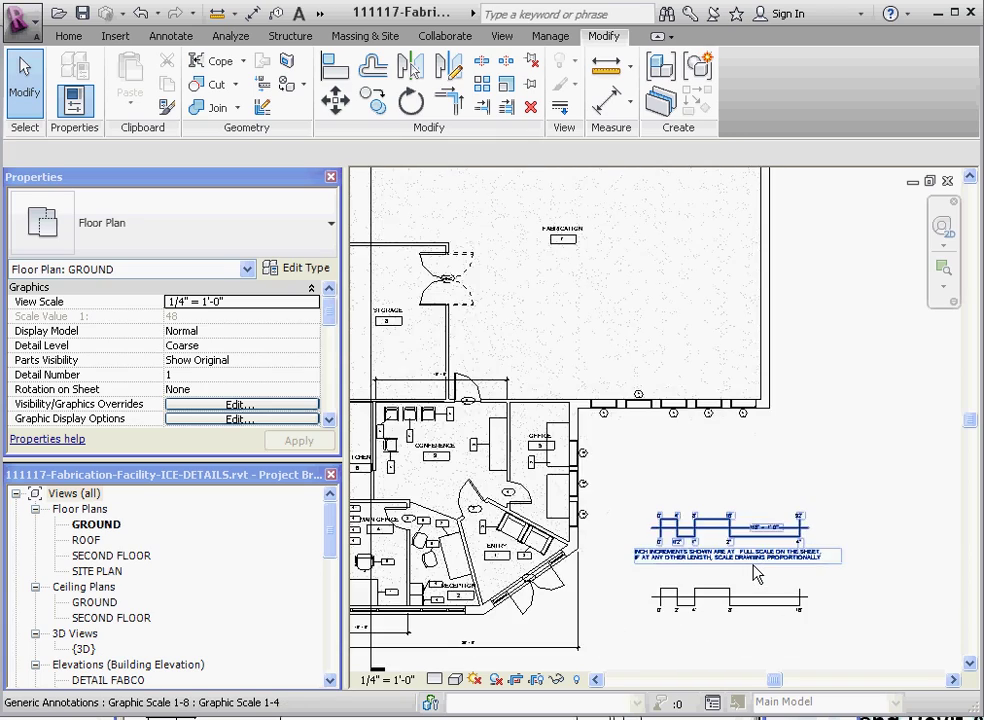